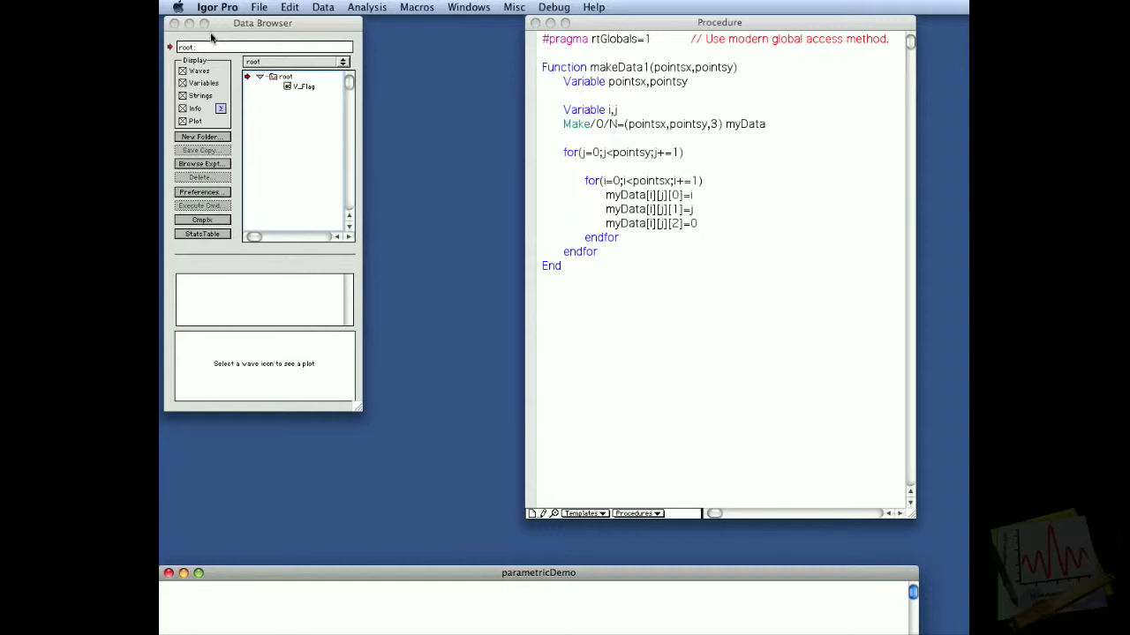
Step: Examine the makeData1 function in the procedure window, including its Make line and the three myData layer assignments
click(575, 70)
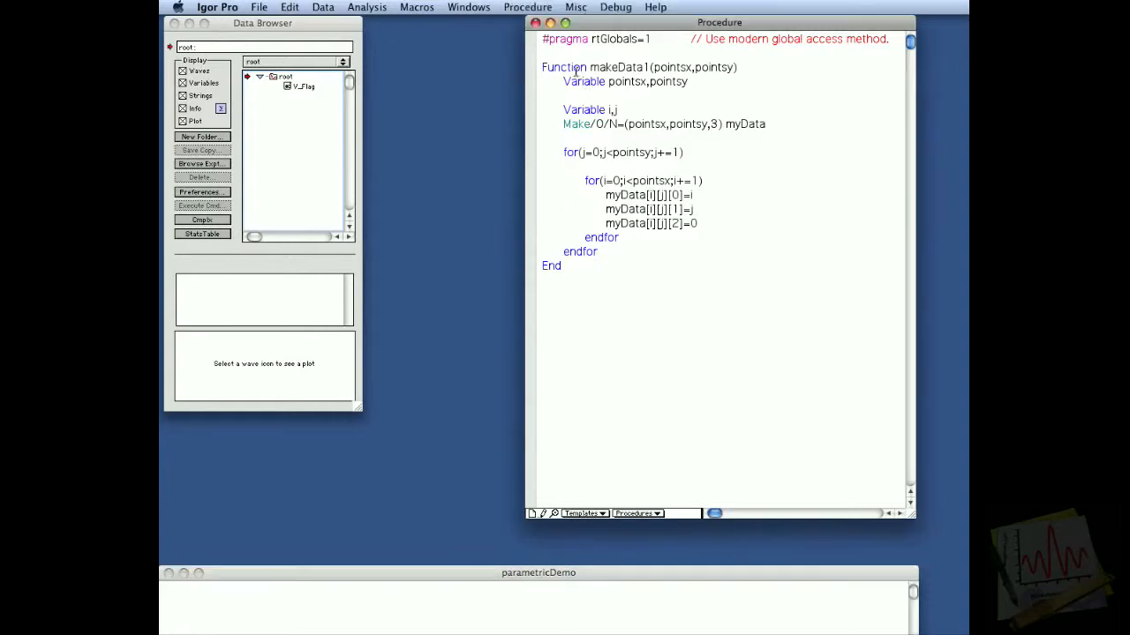
drag(541, 67, 541, 284)
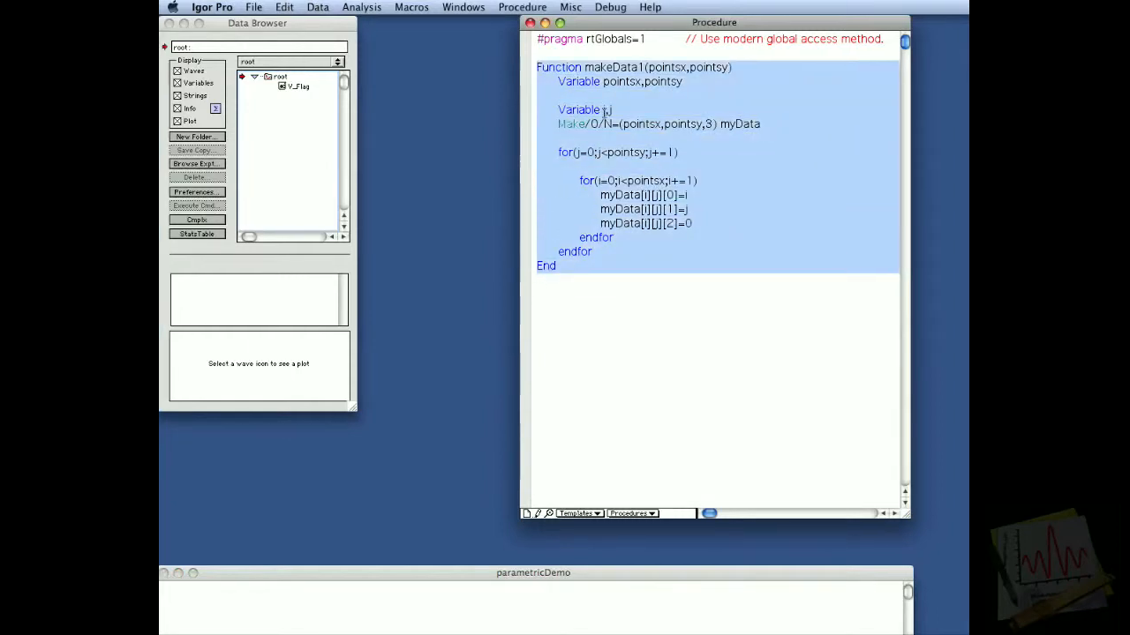
click(518, 124)
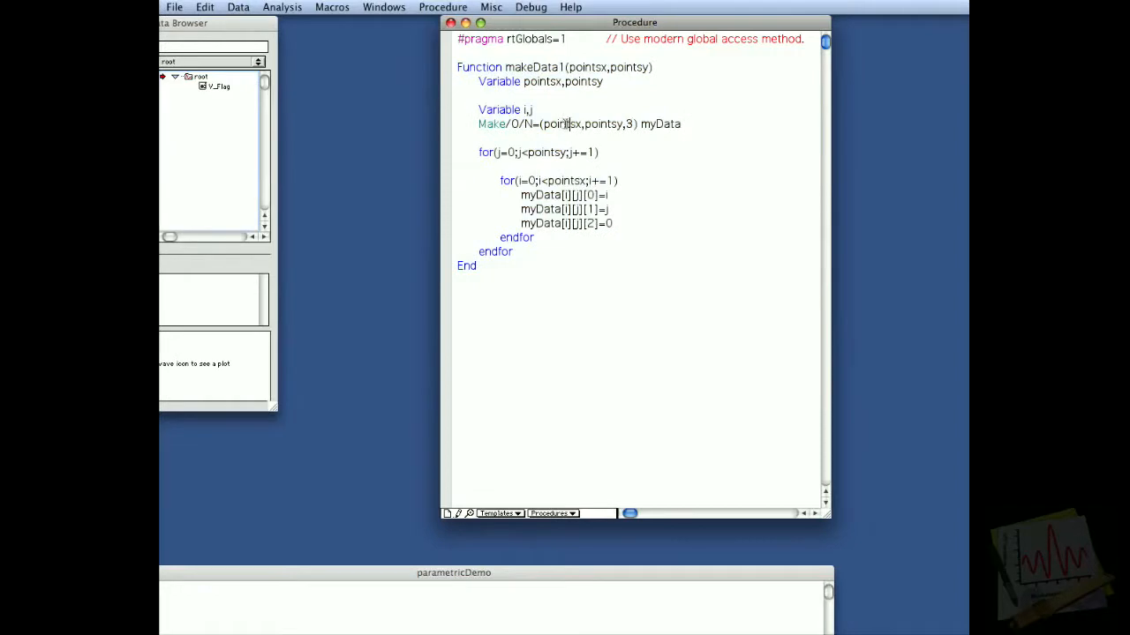
drag(466, 123, 460, 134)
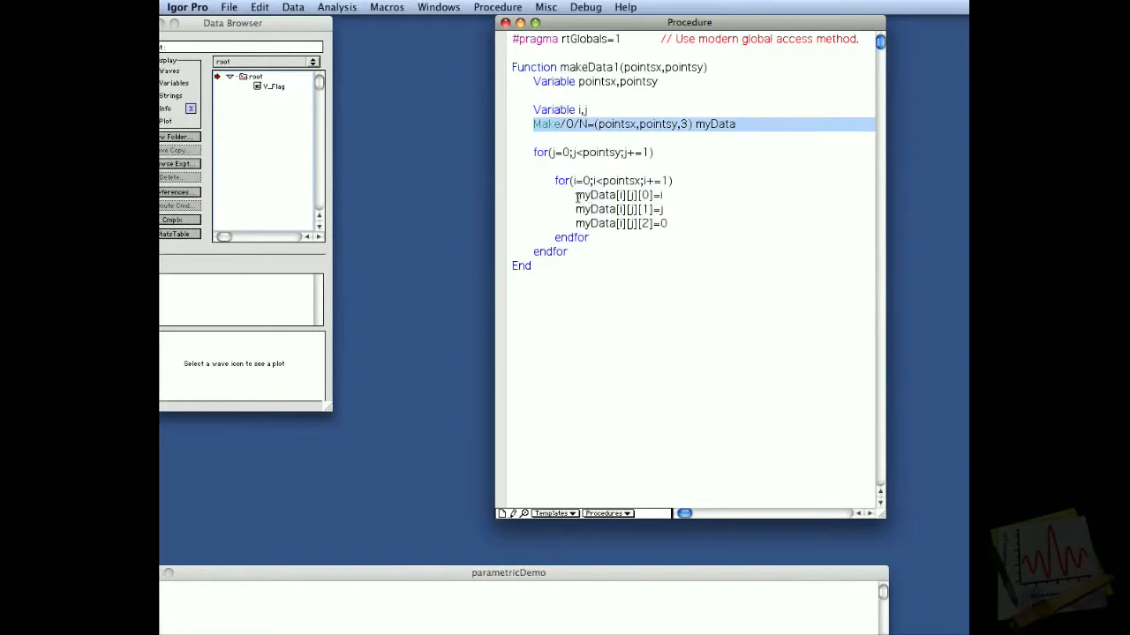
click(689, 195)
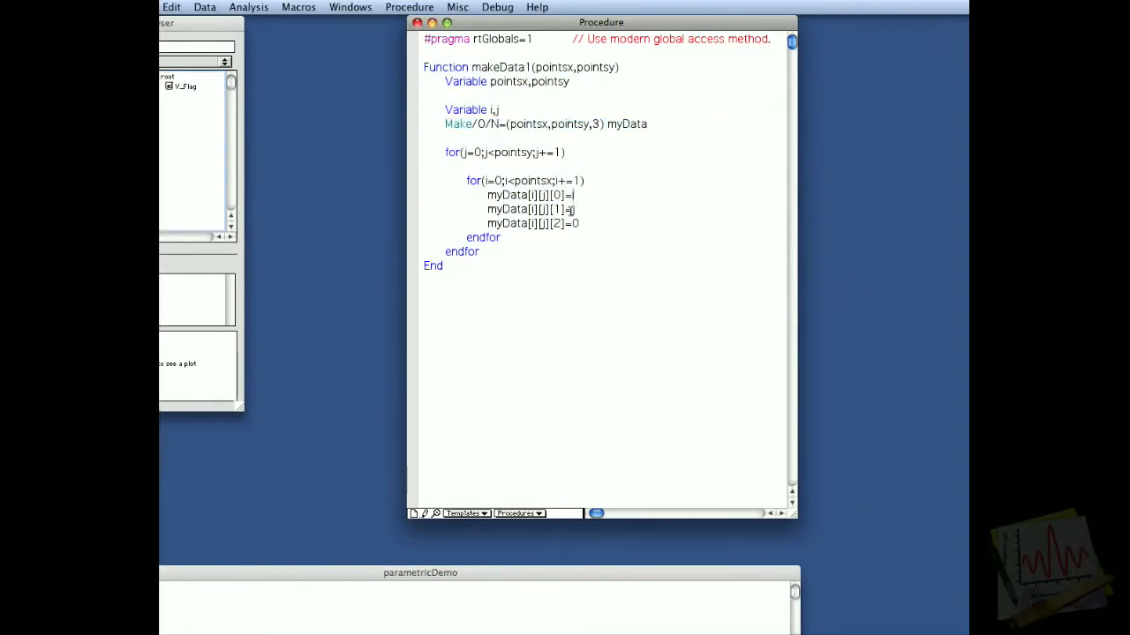
drag(573, 226, 460, 220)
drag(536, 220, 503, 224)
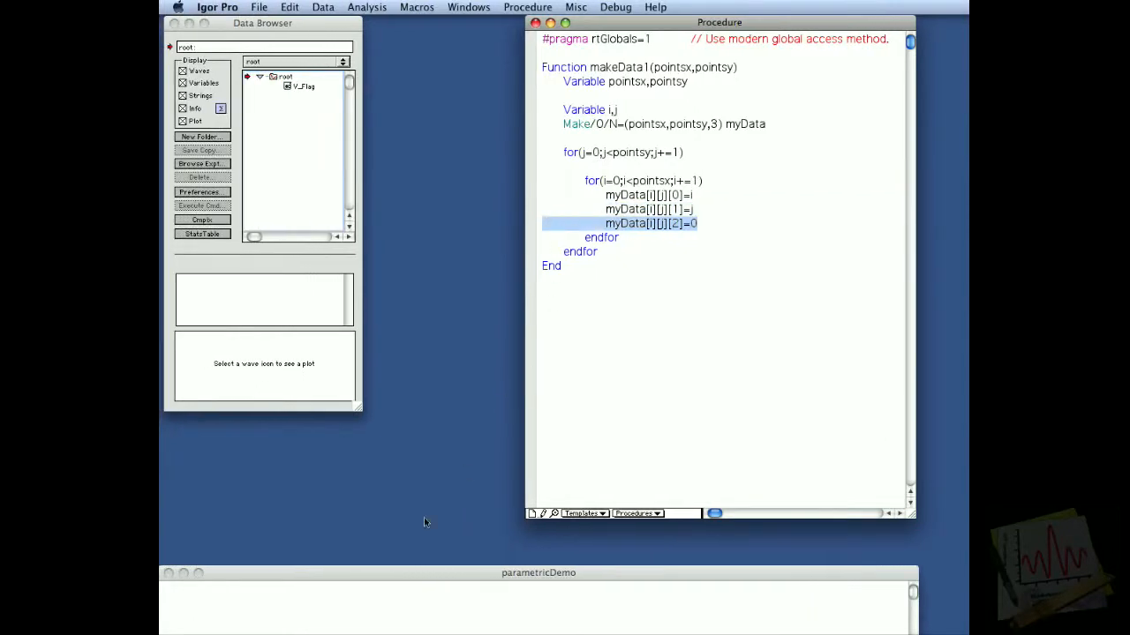
Step: Run makeData1(50,50) from the command line and select the resulting myData wave to inspect its info and preview
click(354, 628)
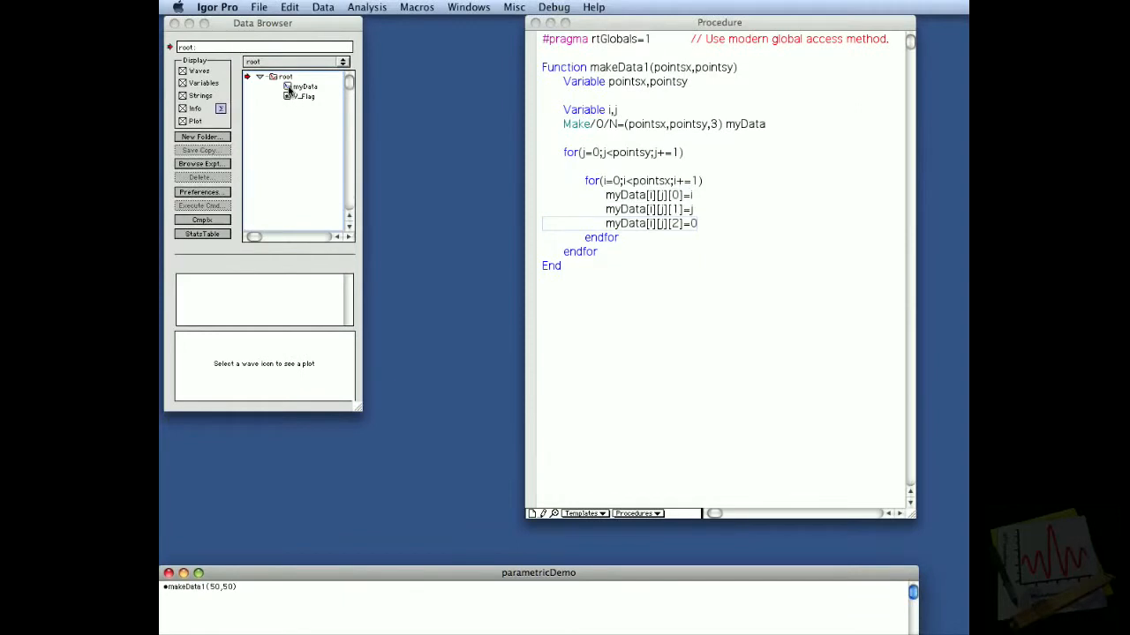
click(289, 88)
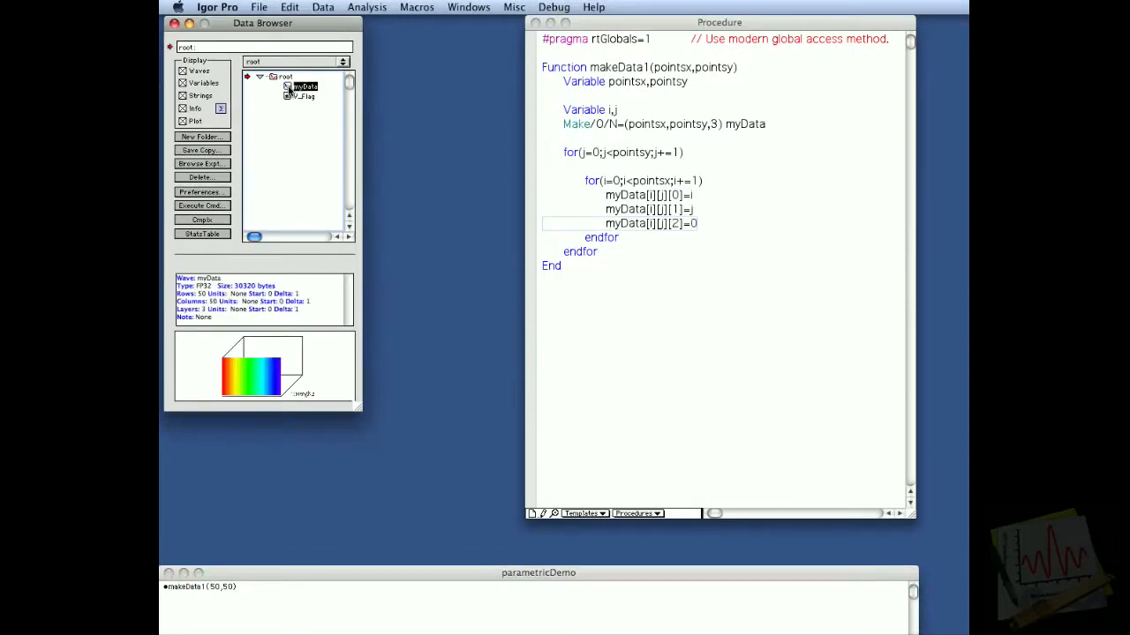
Step: Create a new empty Gizmo 3D plot window using the Other plot type
click(453, 6)
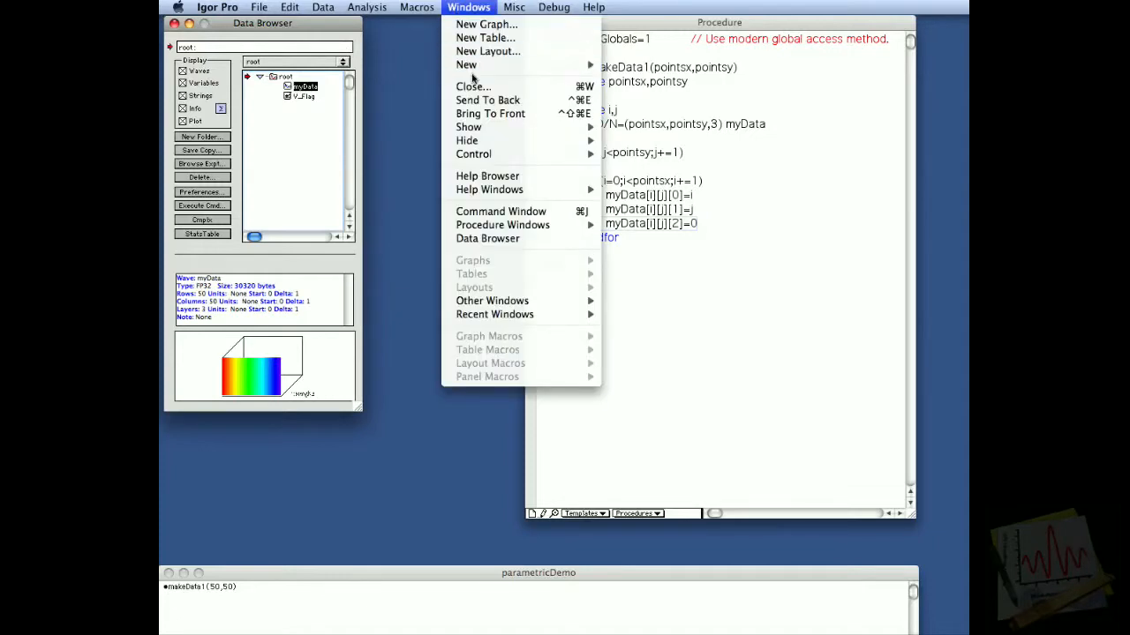
mouse_move(472, 77)
mouse_move(637, 155)
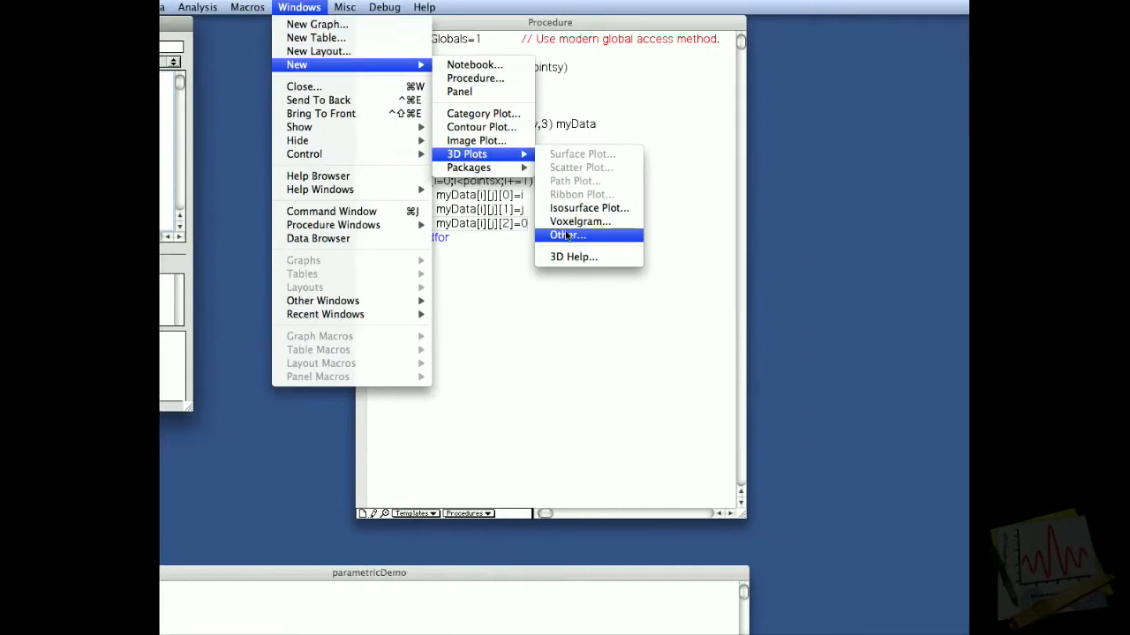
click(567, 236)
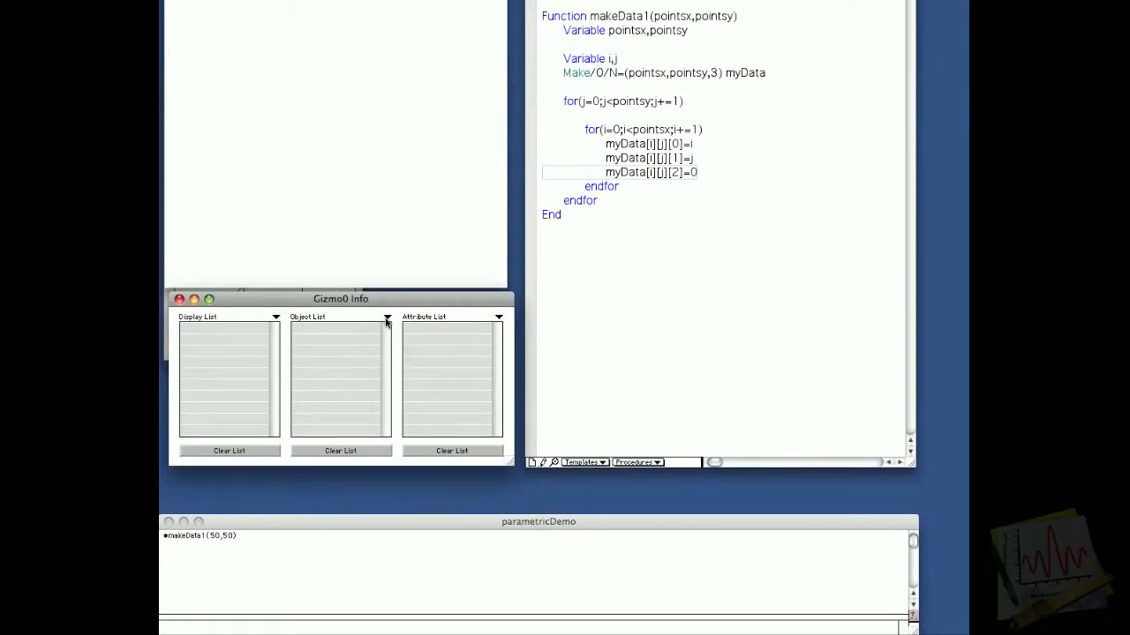
Step: Append a new Surface object to the Gizmo with Parametric wave as source type and myData as surface wave
click(387, 321)
mouse_move(448, 324)
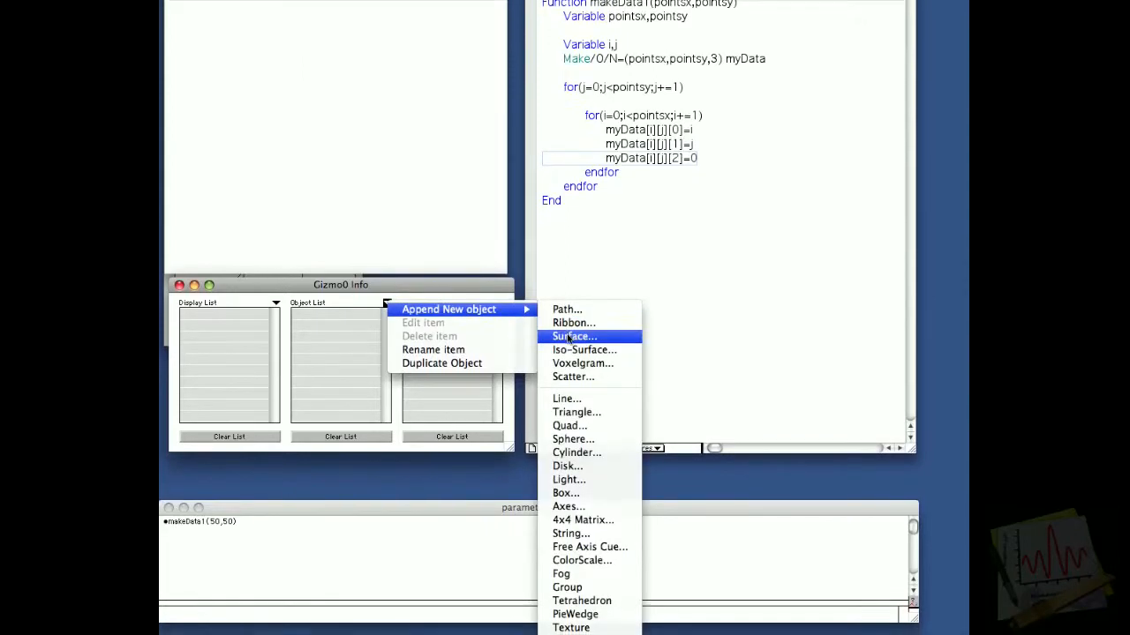
click(568, 338)
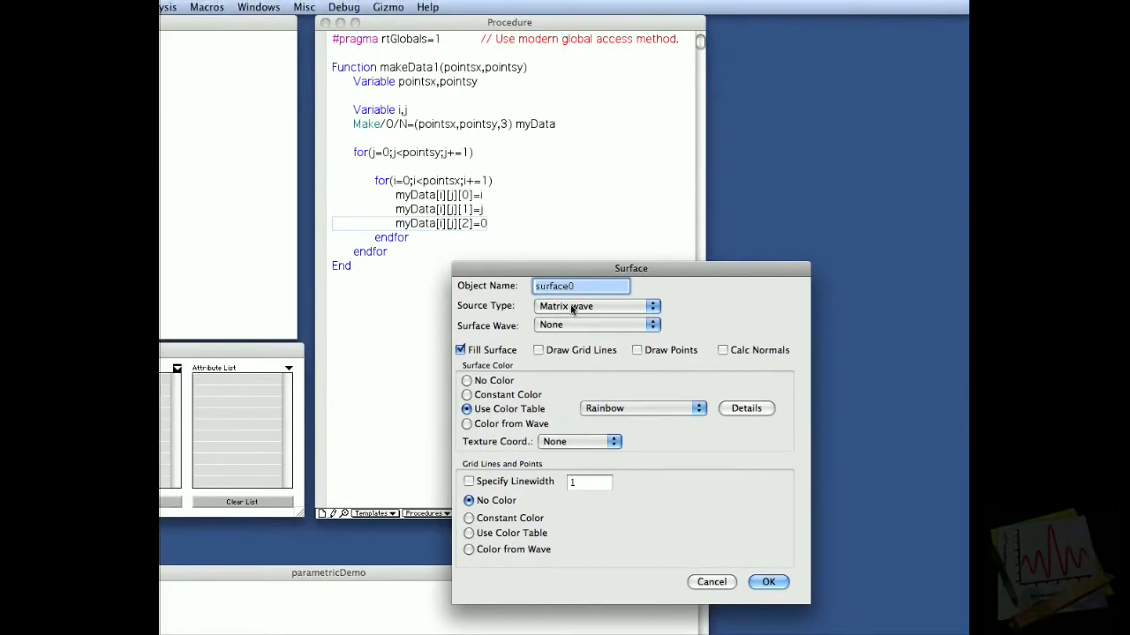
click(605, 298)
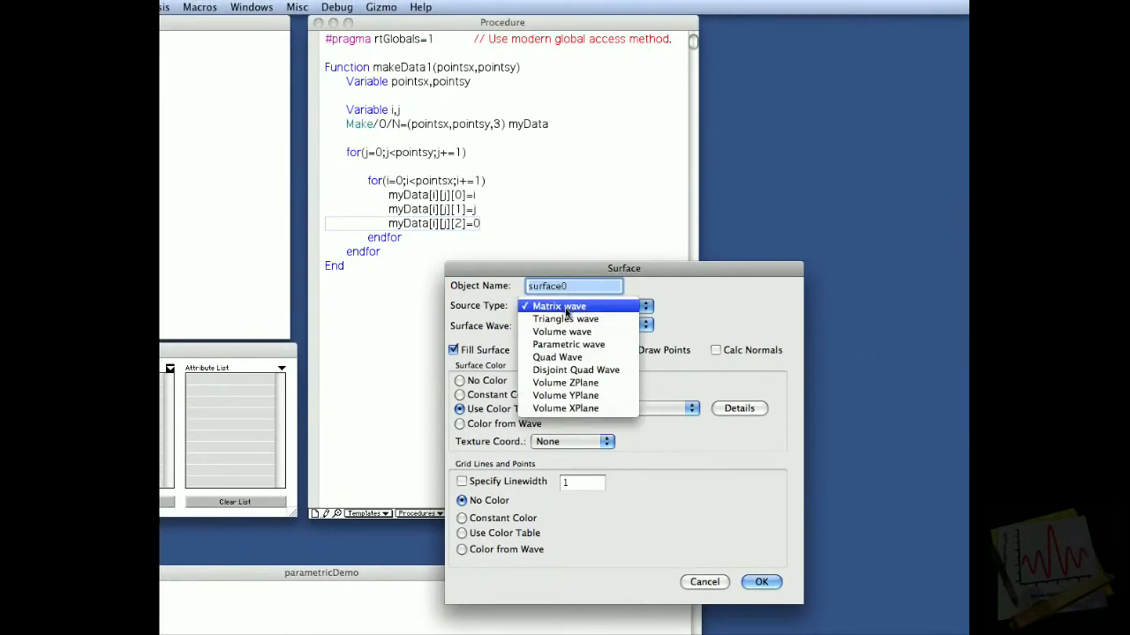
click(570, 344)
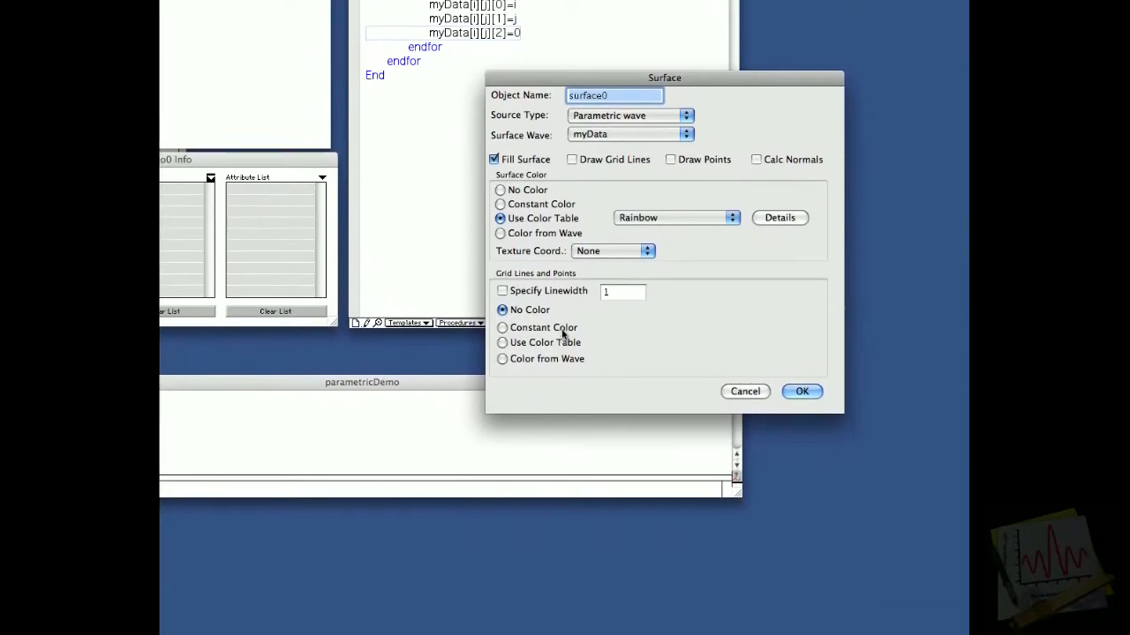
Step: Enable grid lines on the surface with a constant gray color and accept the surface settings
click(575, 155)
click(538, 461)
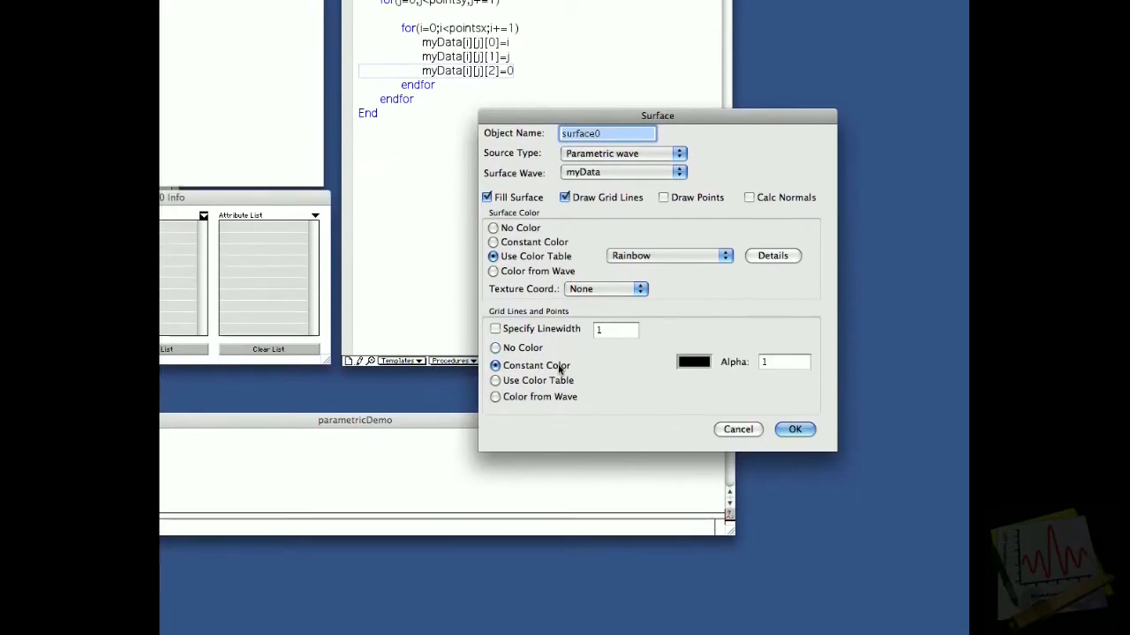
click(687, 337)
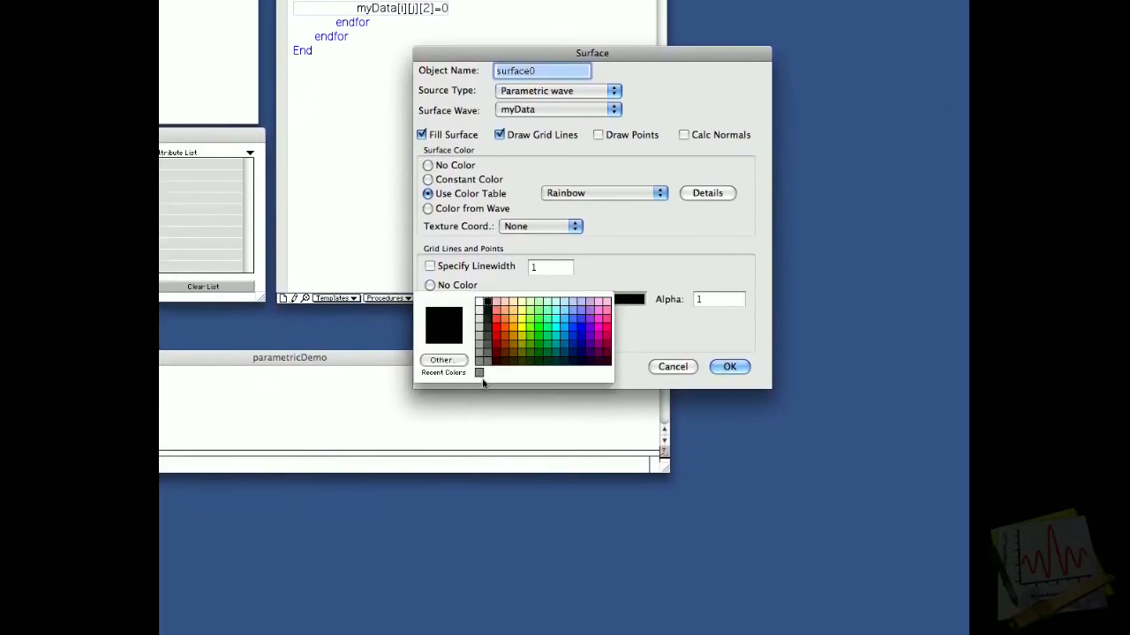
click(522, 374)
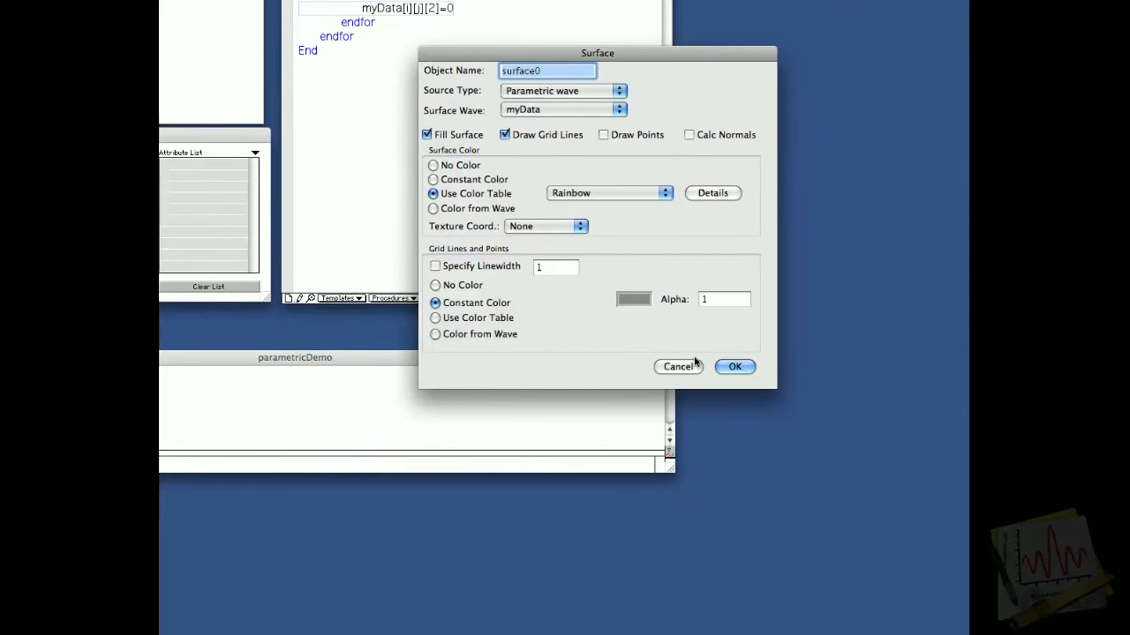
click(662, 366)
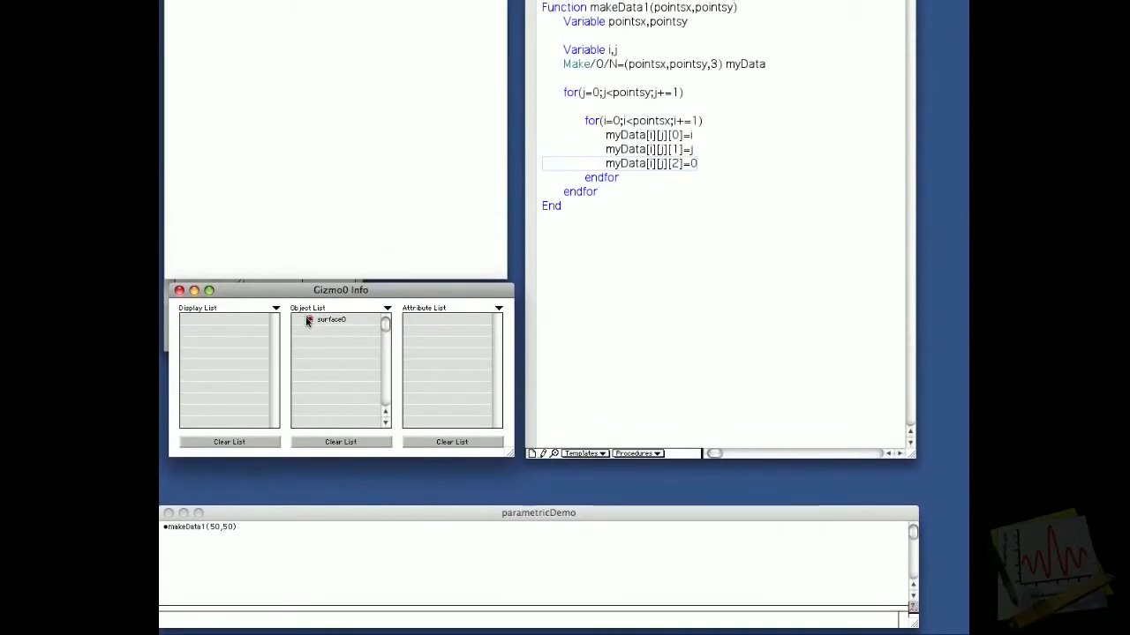
Step: Add surface0 to the Gizmo display list and rotate the plot to view the flat surface in perspective
drag(307, 322, 264, 320)
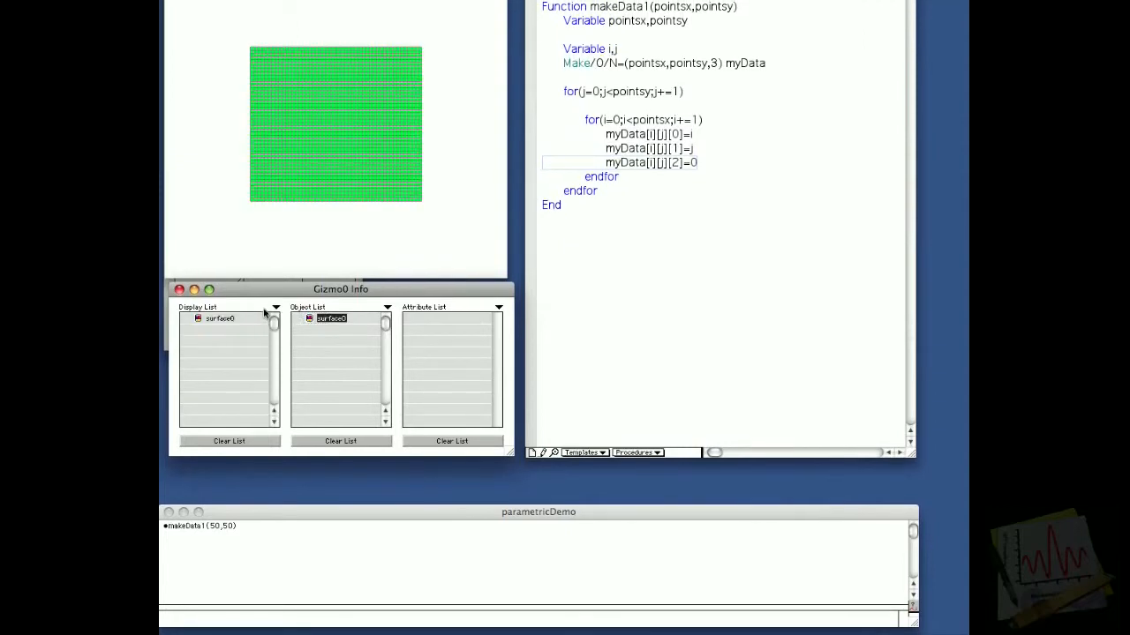
drag(325, 268, 266, 183)
drag(459, 176, 457, 219)
Step: Show the axis cue in the Gizmo plot and rotate the surface to check the X, Y and Z directions
right_click(415, 217)
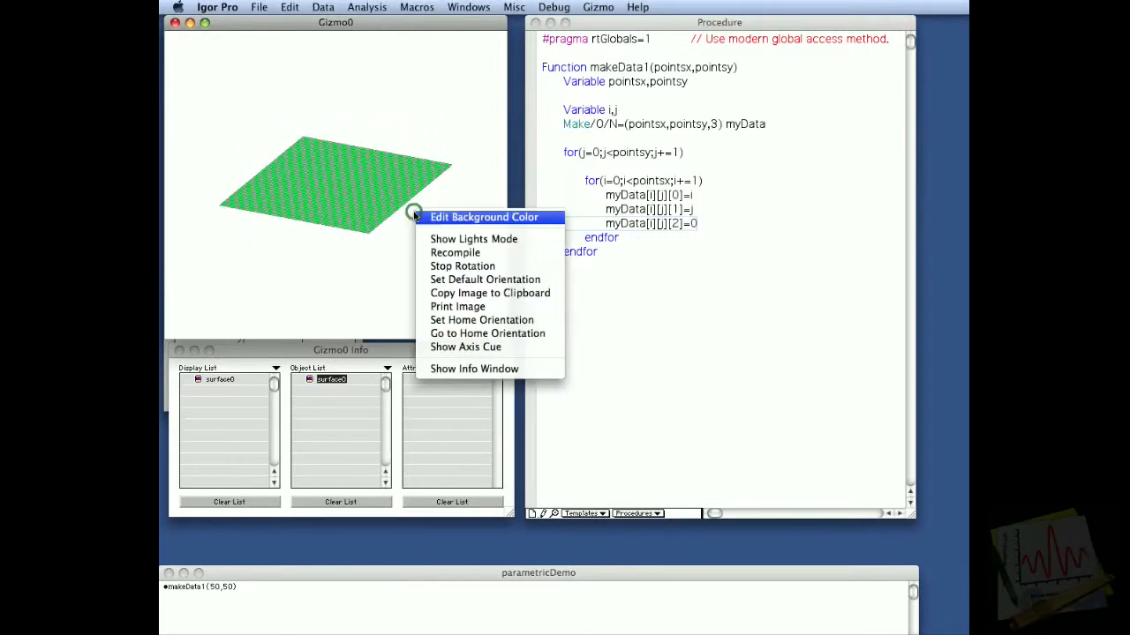
click(464, 347)
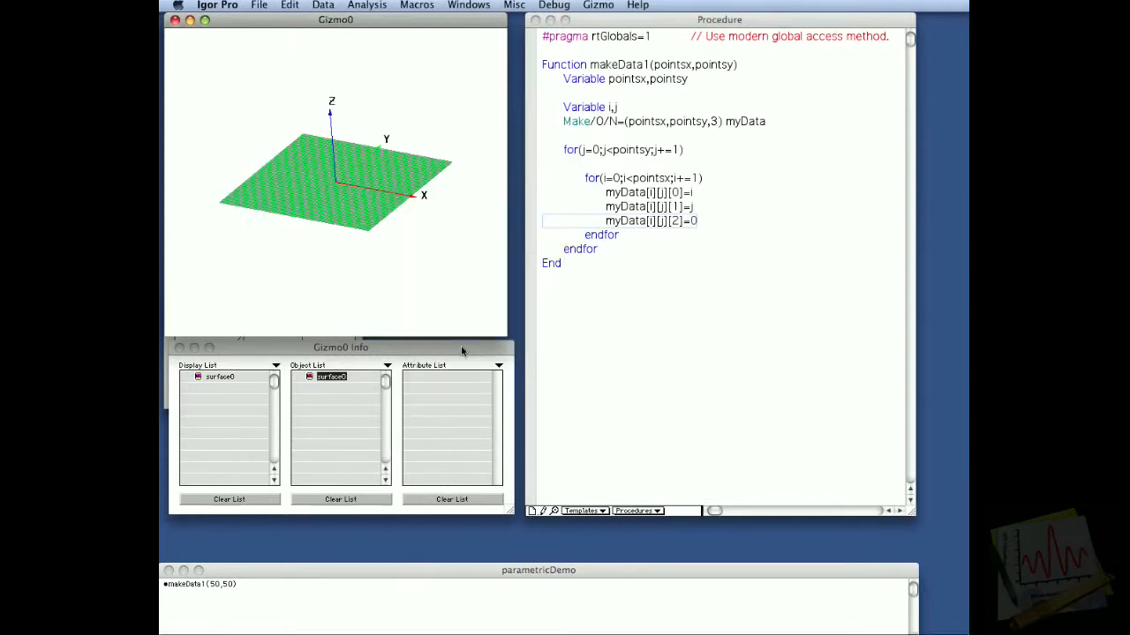
drag(439, 252, 262, 202)
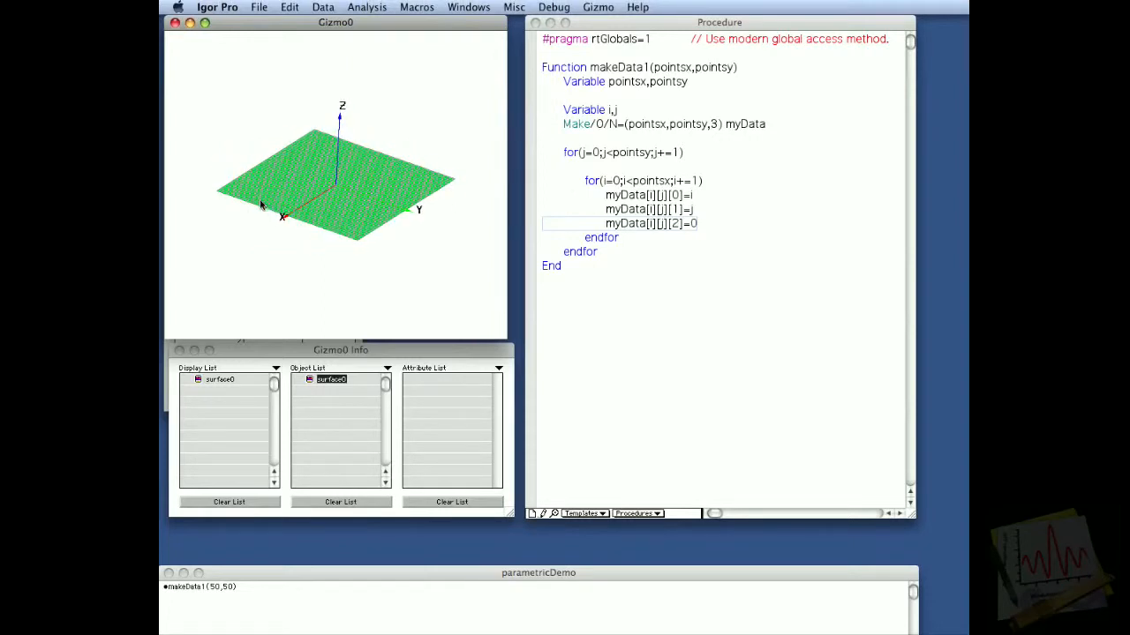
Step: Find the makeData2 function in the procedure window and examine its dPhi and dTheta definitions and layer assignments
click(649, 322)
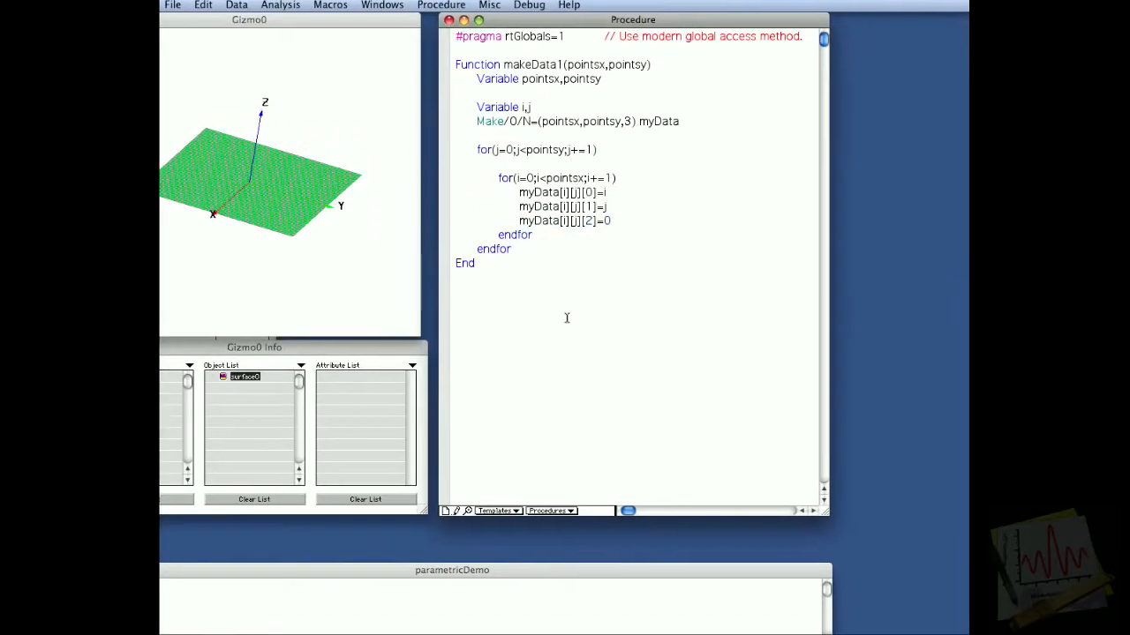
text(Function makeData2(pointsx,pointsy) 	Variable pointsx,pointsy  	Variable i,j  	Make/O/N=(pointsx,pointsy,3) myData  	Variable anglePhi,angleTheta,dPhi,dTheta,xx,yy,zz 	dPhi=2*pi/(pointsx) 	dTheta=pi/(pointsy)  	for(j=0;j<pointsy;j+=1) 		angleTheta=j*dTheta 		zz=sin(angleTheta) 		for(i=0;i<pointsx;i+=1) 			anglePhi=i*dPhi 			xx=zz*cos(anglePhi) 			yy=zz*sin(anglePhi) 			myData[i][j][0]=xx 			myData[i][j][1]=yy 			myData[i][j][2]=0 		endfor 	endfor End)
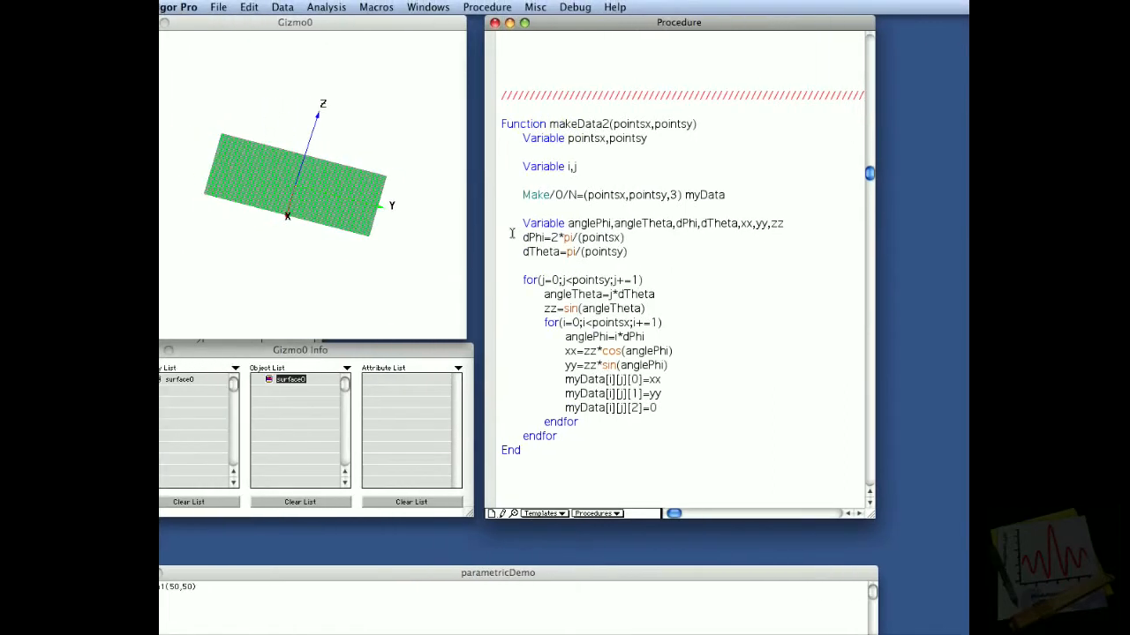
drag(532, 235, 544, 258)
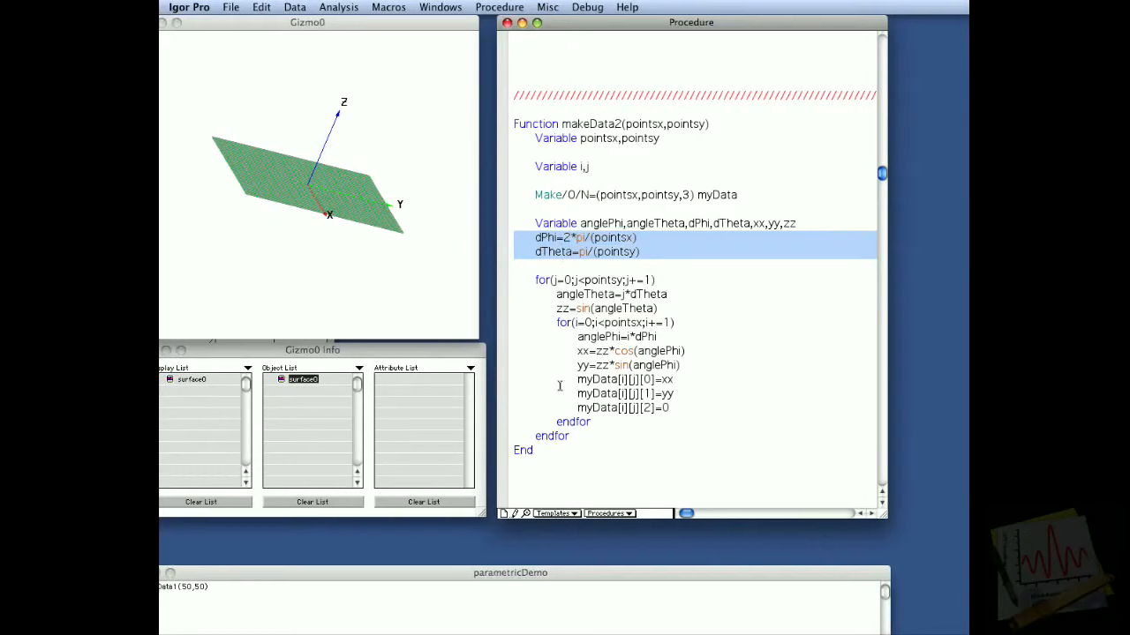
click(658, 372)
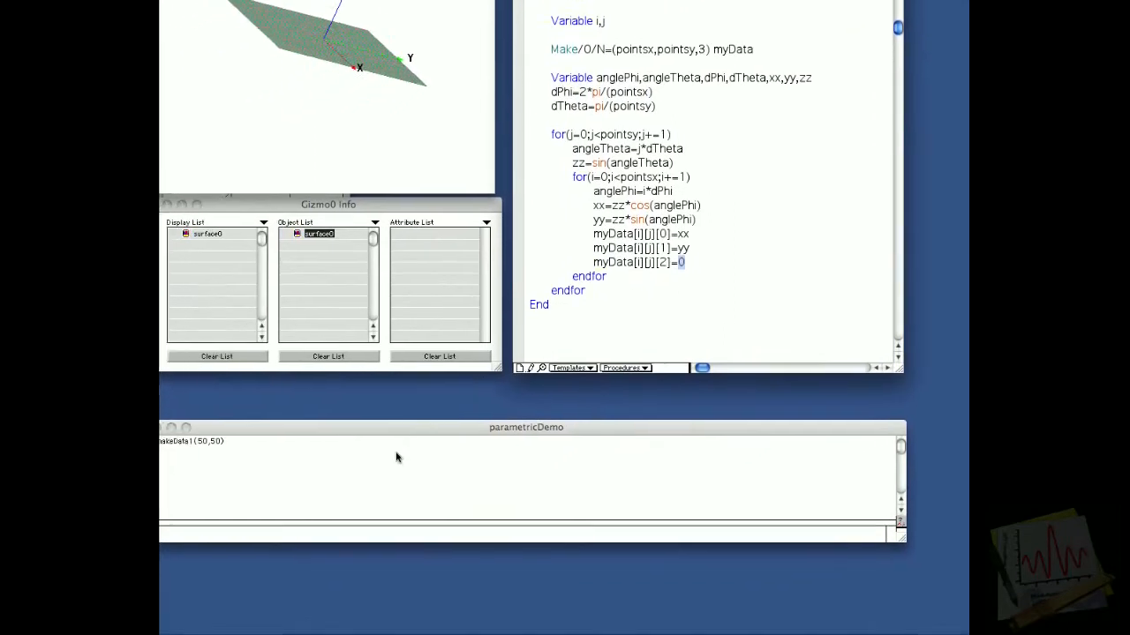
Step: Run makeData2(50,50) from the command line and rotate the Gizmo plot to view the new surface obliquely
click(396, 458)
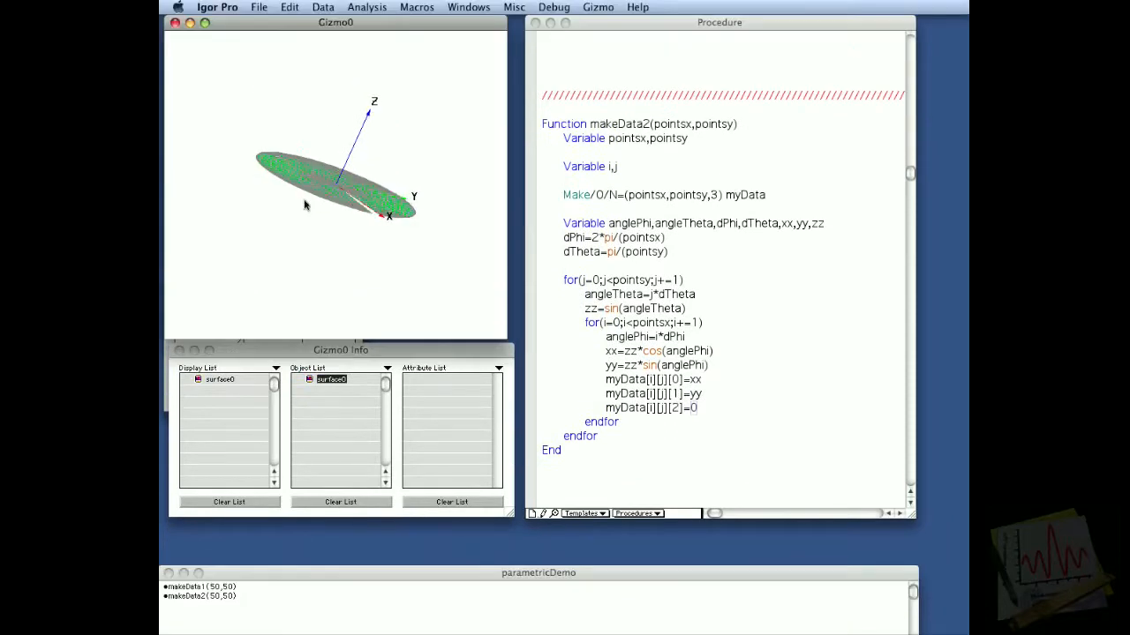
drag(304, 205, 255, 234)
drag(394, 177, 400, 143)
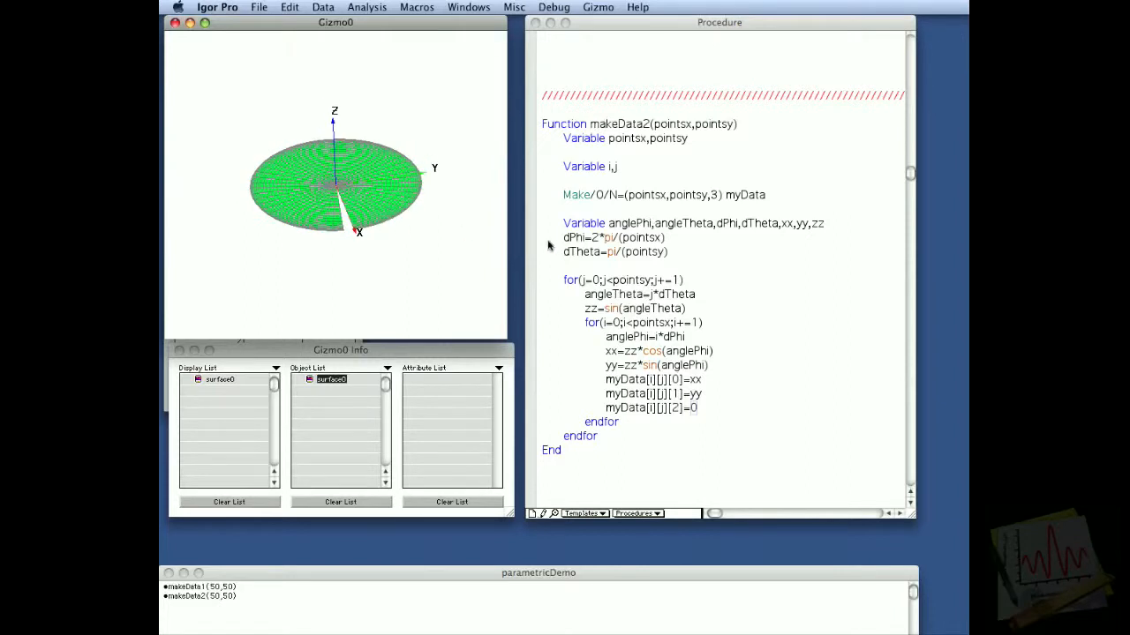
Step: Change the dPhi definition in makeData2 to 2*pi/(pointsx-1) and rerun makeData2(50,50)
click(615, 239)
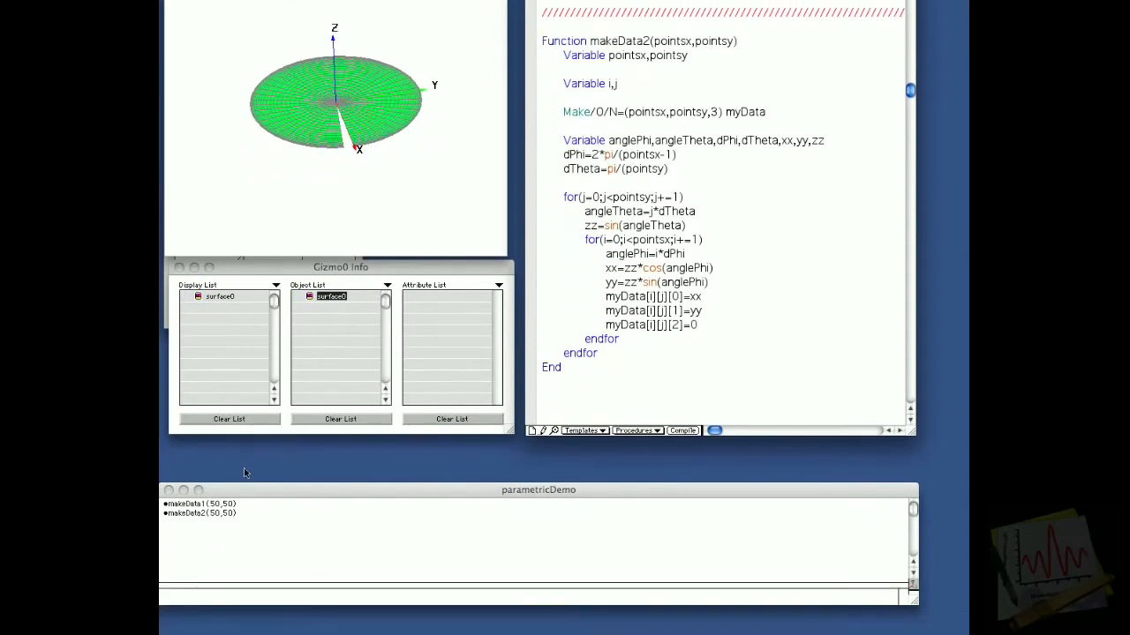
click(238, 380)
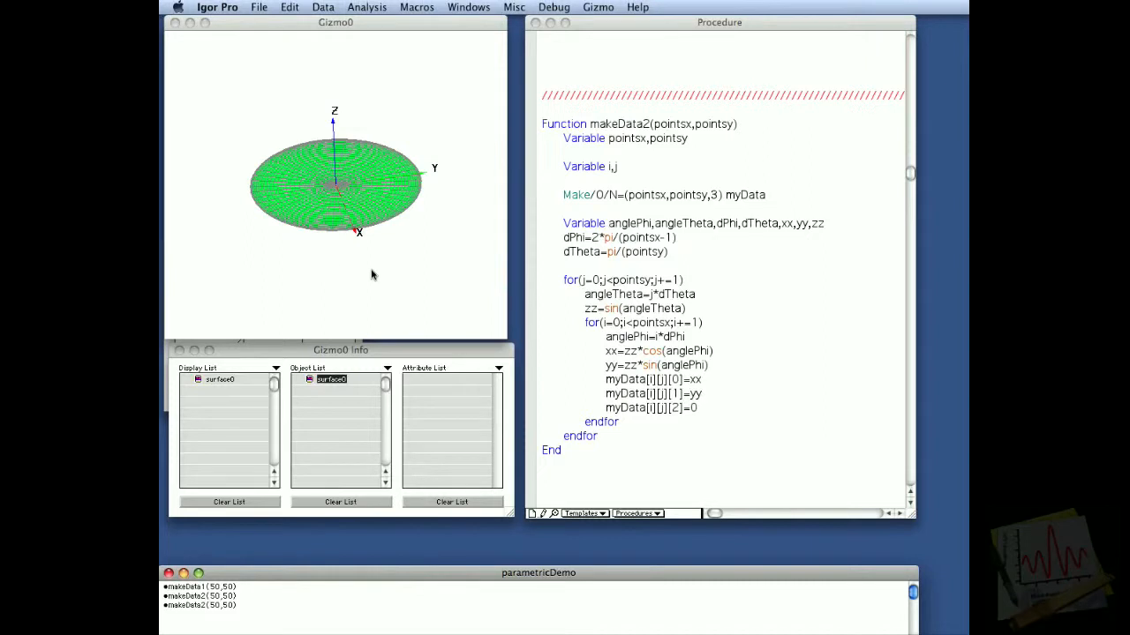
Step: Find the makeData3 function in the procedure window and examine its angleTheta loop and the sig definition
click(548, 293)
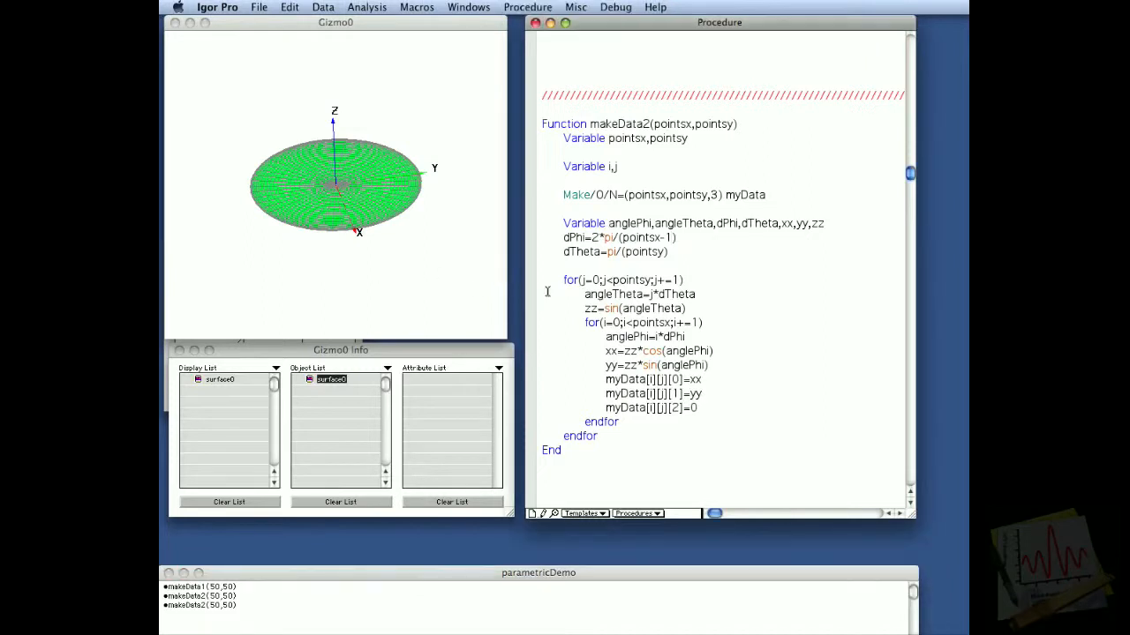
scroll(548, 292, down, 7)
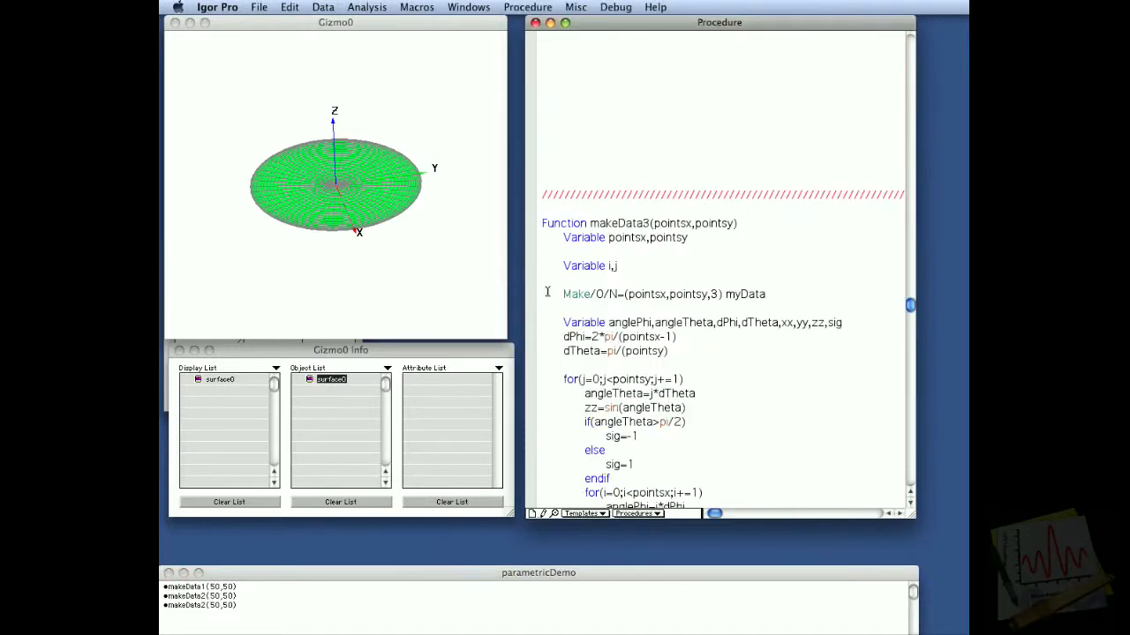
scroll(697, 238, down, 3)
scroll(573, 231, down, 2)
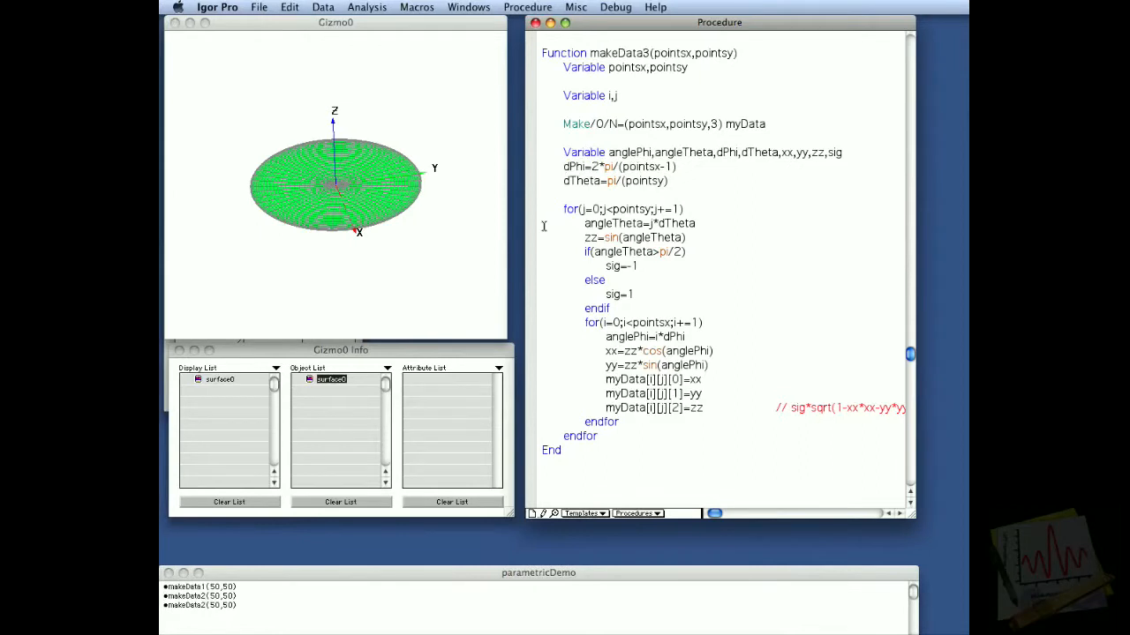
drag(544, 231, 543, 261)
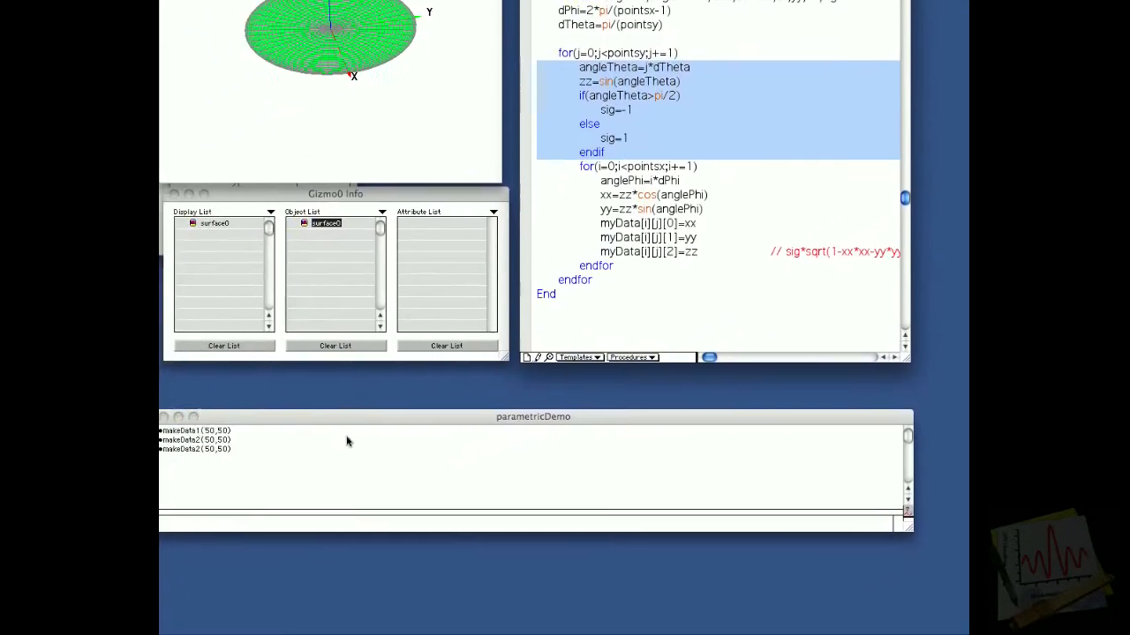
Step: Run makeData3(50,50) from the command line and rotate the Gizmo plot to view the surface from several sides
click(232, 505)
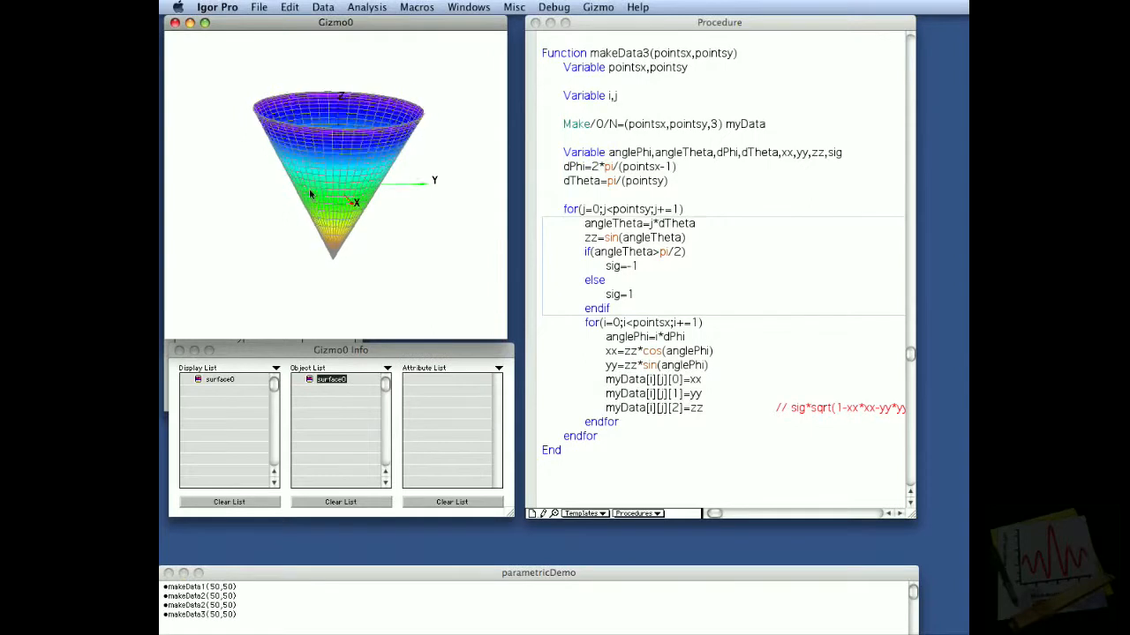
drag(311, 194, 289, 177)
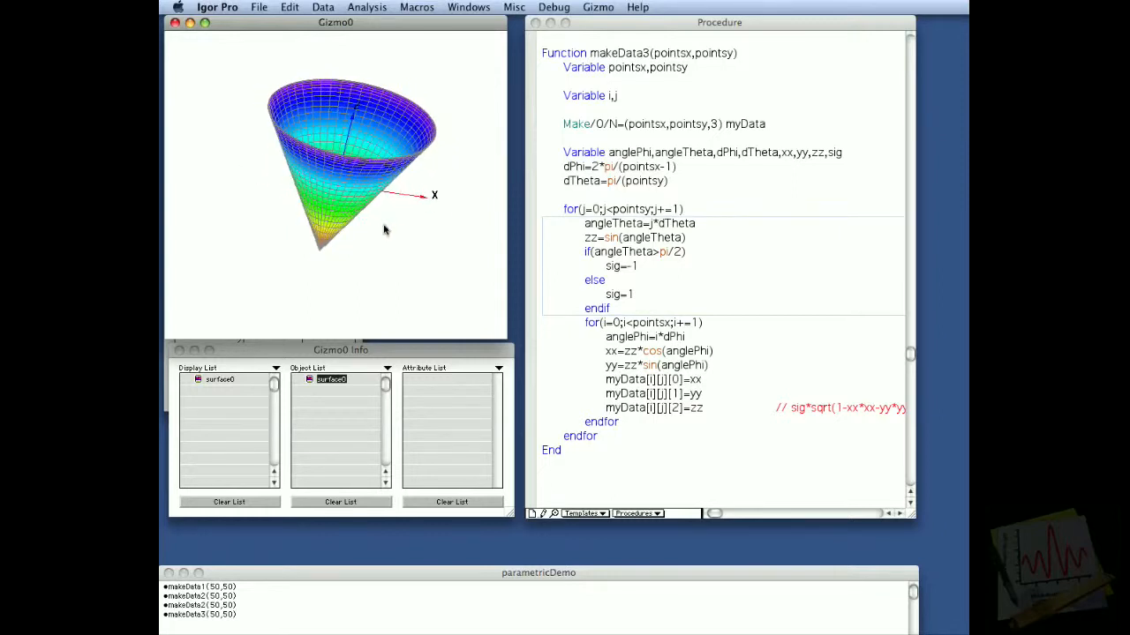
drag(455, 101, 375, 214)
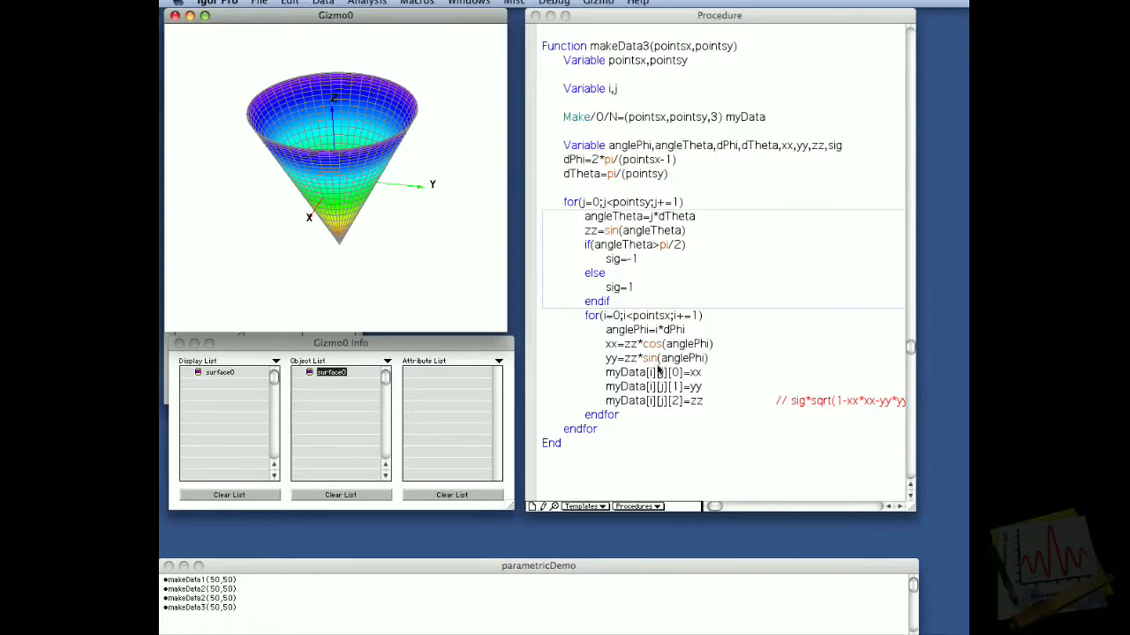
Step: Change the myData[i][j][2] assignment in makeData3 to sig*sqrt(1-xx*xx-yy*yy)
click(722, 407)
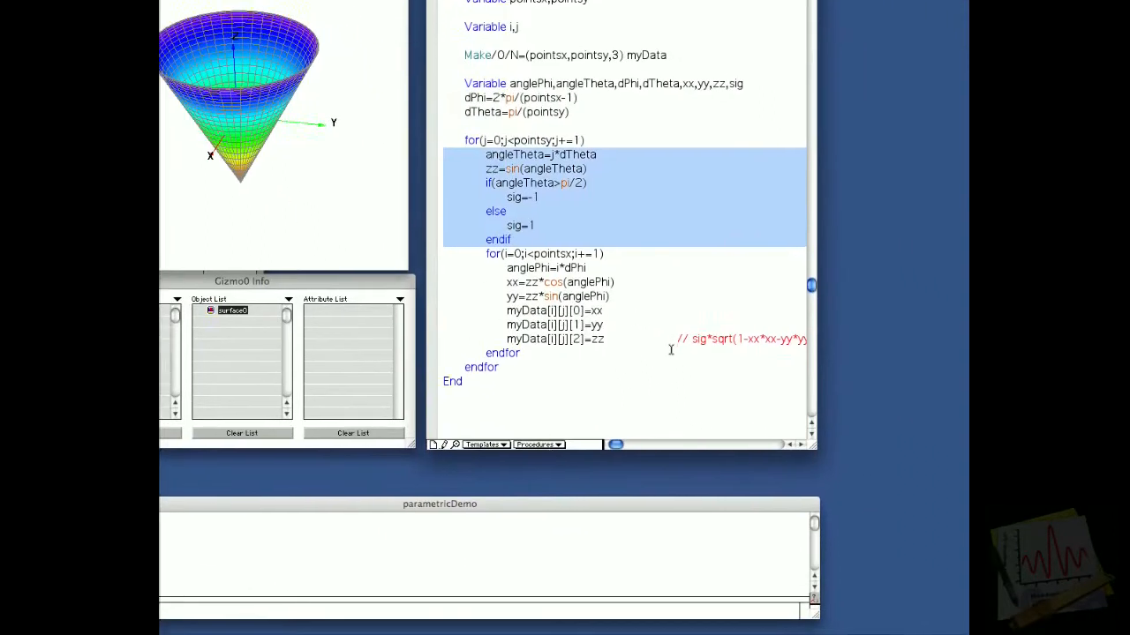
drag(585, 318, 487, 317)
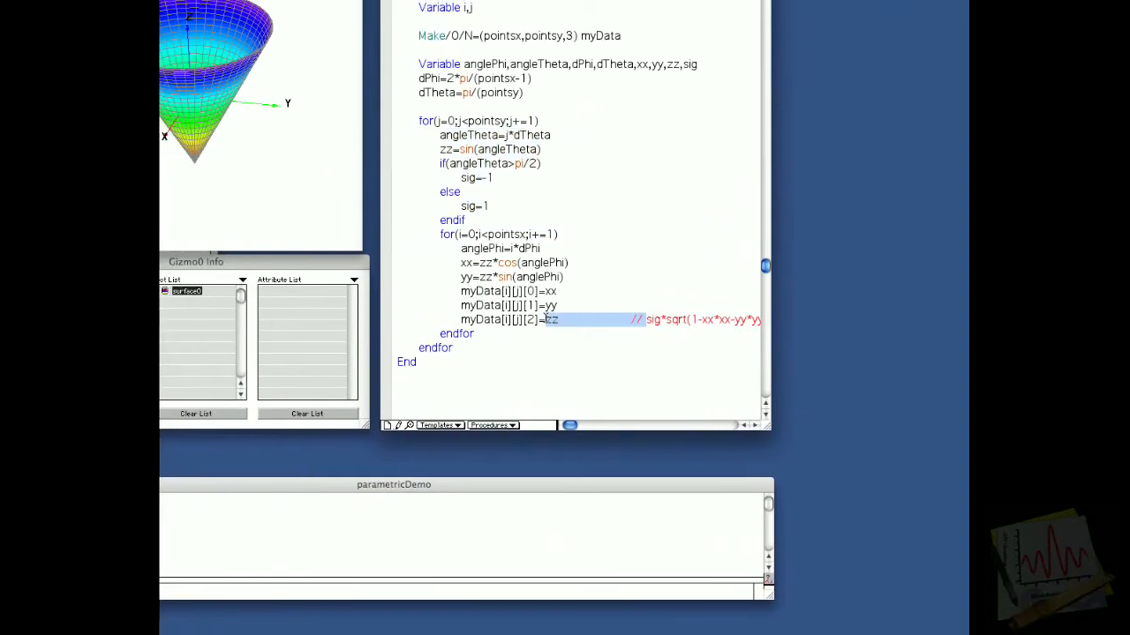
key(BackSpace)
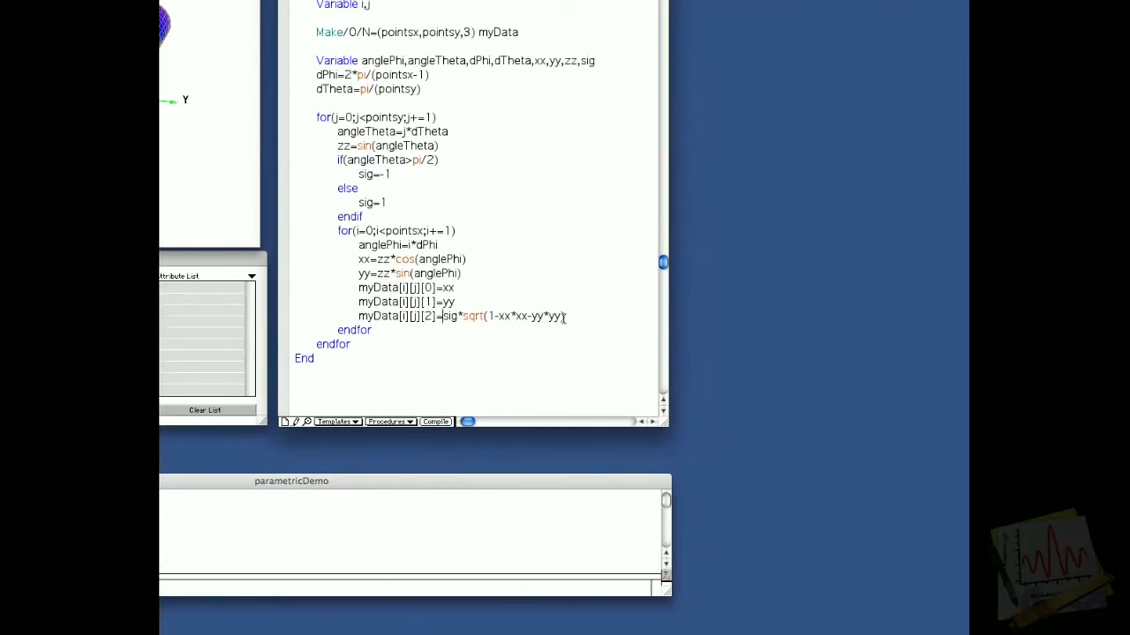
triple_click(455, 316)
double_click(548, 318)
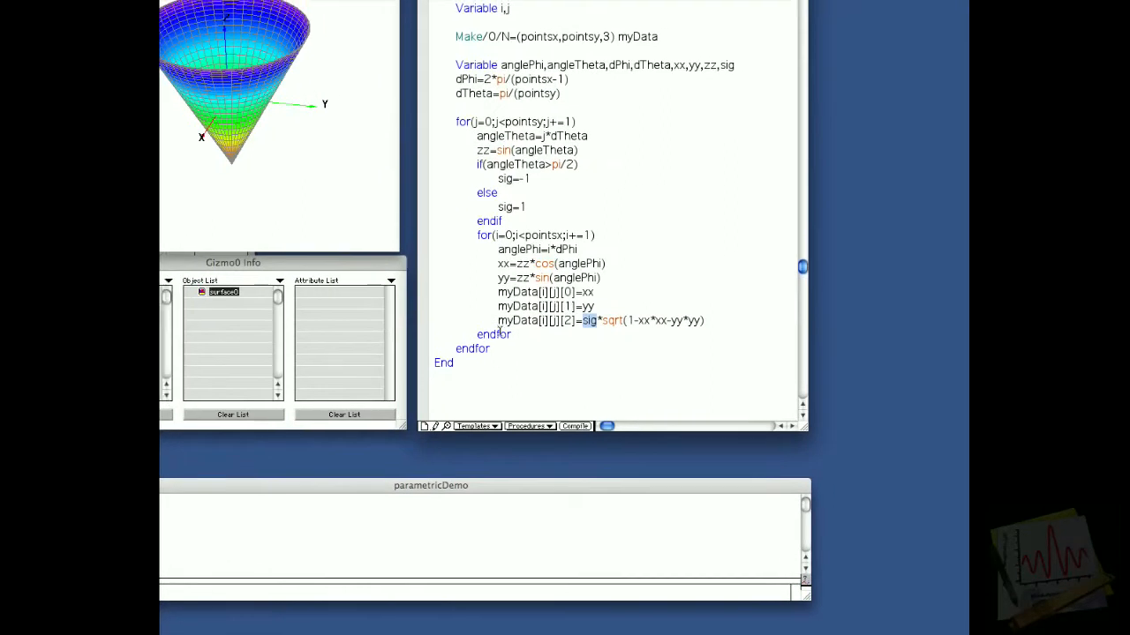
Step: Rerun makeData3(50,50) with the edited Z assignment and rotate the Gizmo plot to inspect the surface around its equator
click(197, 511)
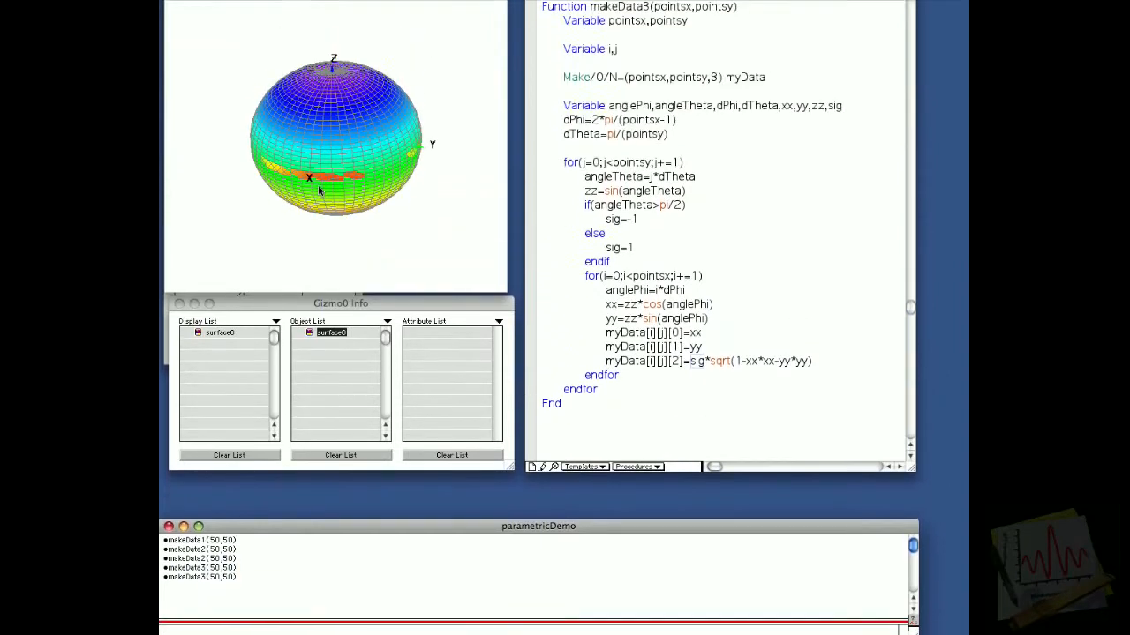
click(318, 7)
mouse_move(317, 223)
mouse_down()
mouse_move(330, 185)
mouse_move(303, 232)
mouse_move(379, 222)
mouse_move(310, 225)
mouse_up()
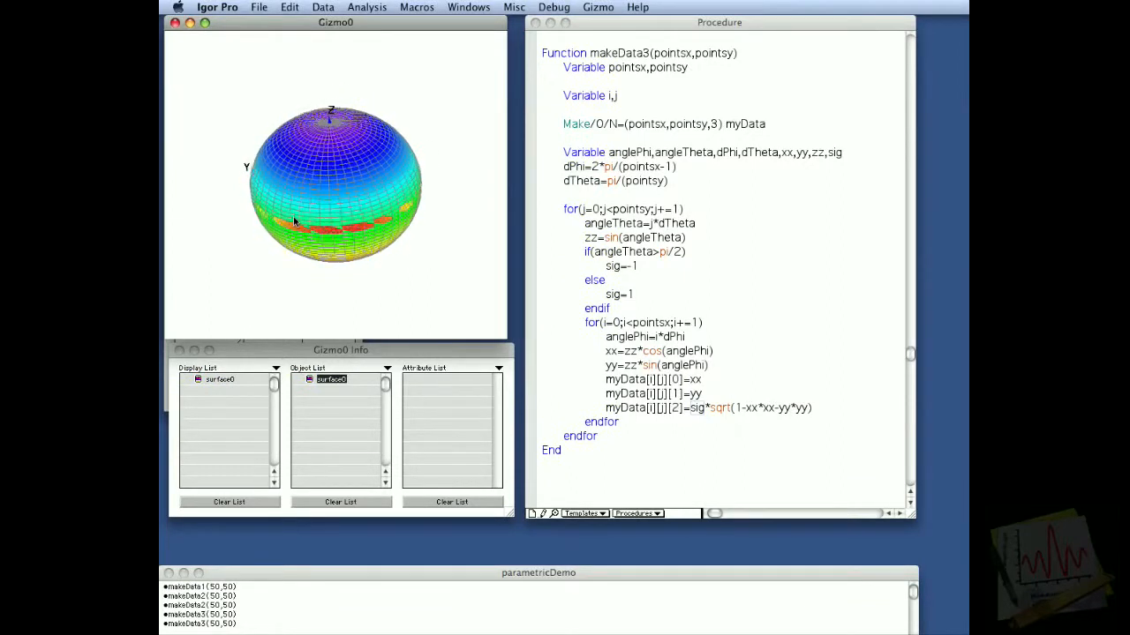
click(298, 216)
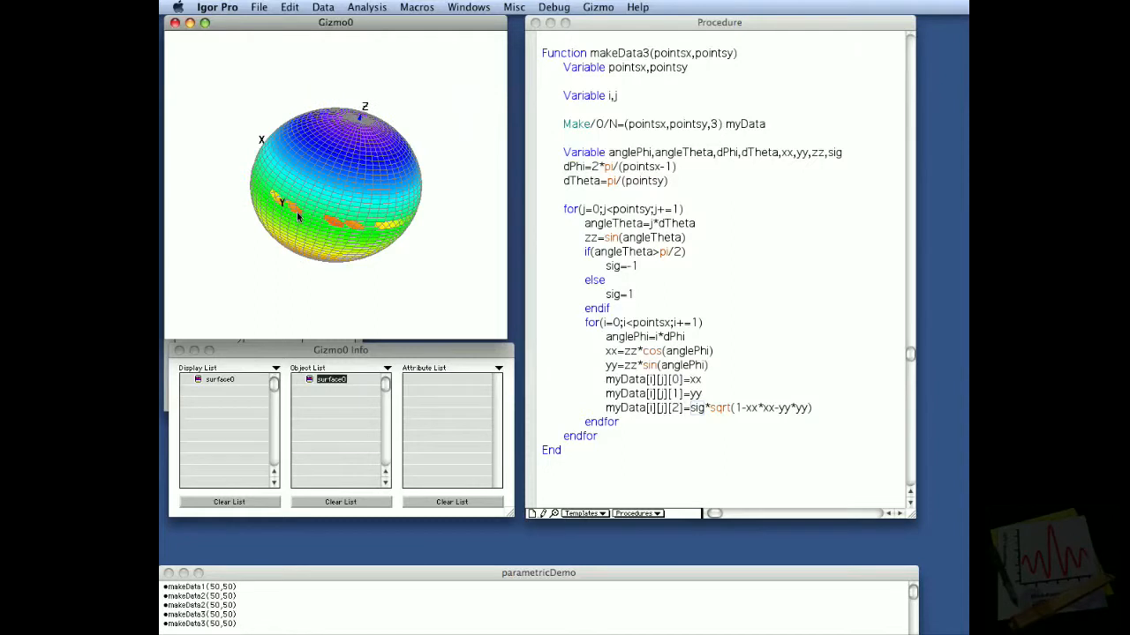
Step: Change the dTheta definition in makeData3 to pi/(pointsy-1)
click(566, 180)
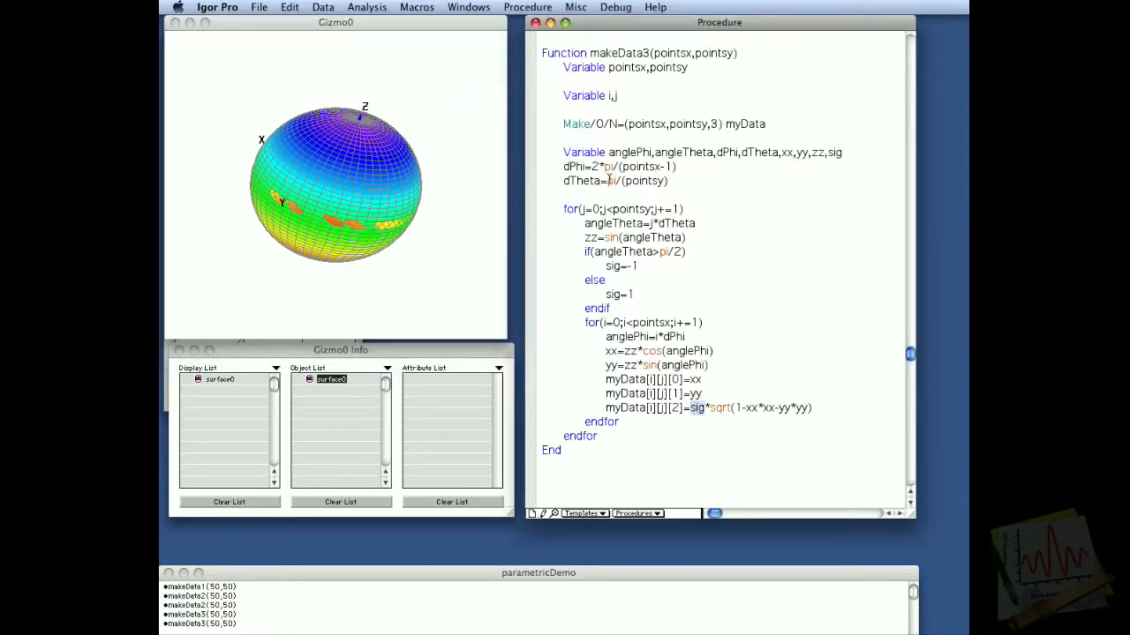
click(664, 183)
text(-1)
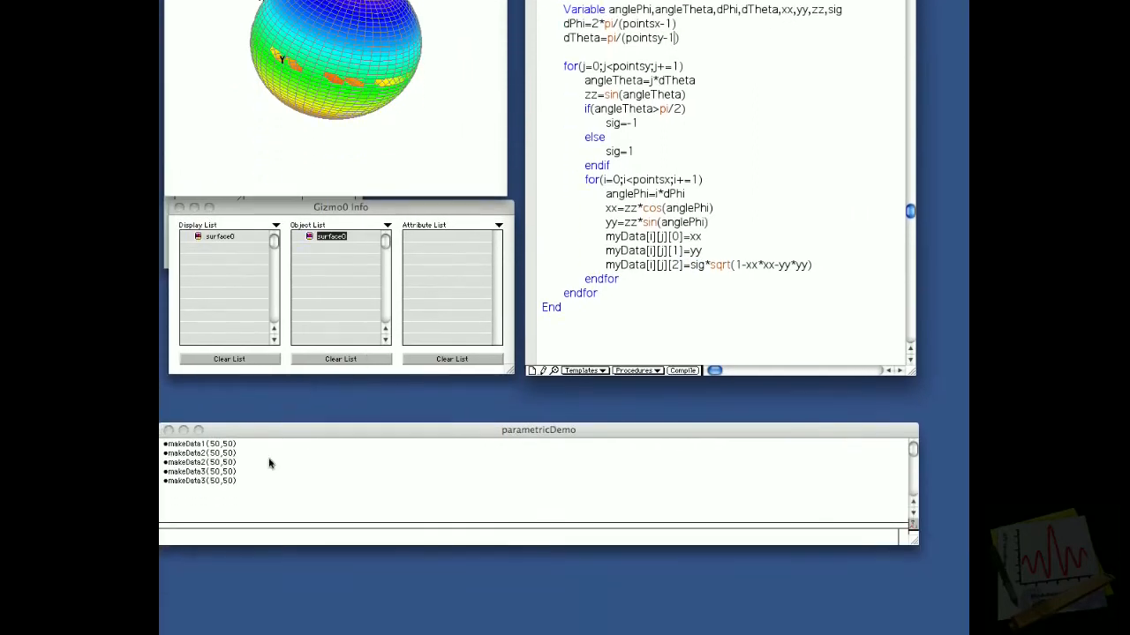
Step: Rerun makeData3(50,50) with the new dTheta definition and rotate the Gizmo plot to check the surface on all sides
click(250, 482)
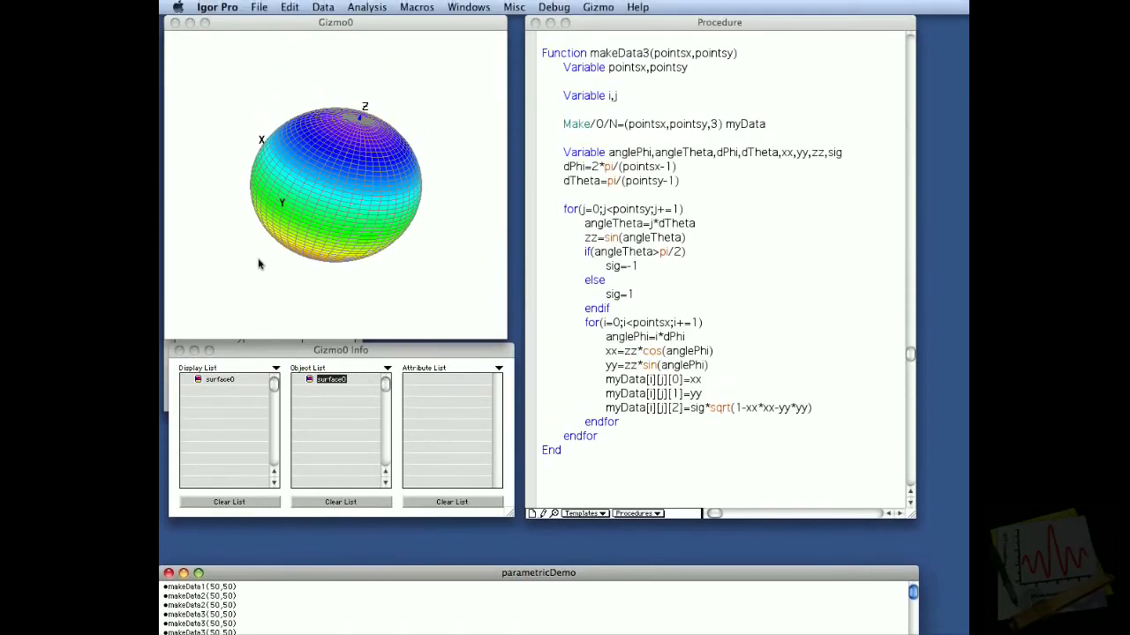
drag(320, 249, 323, 221)
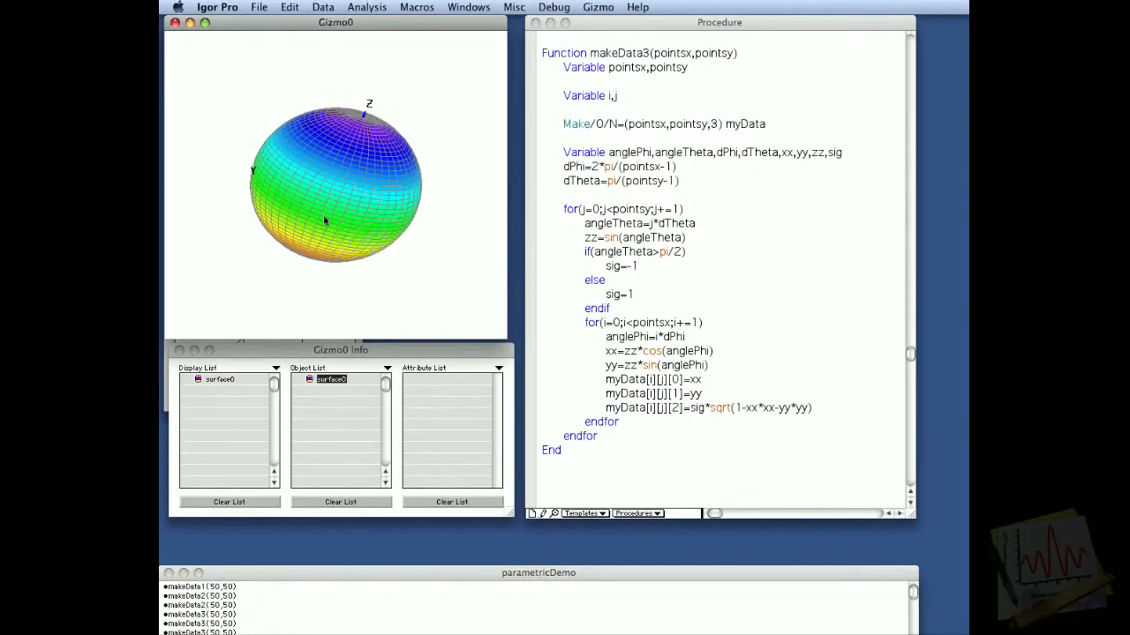
drag(420, 219, 349, 193)
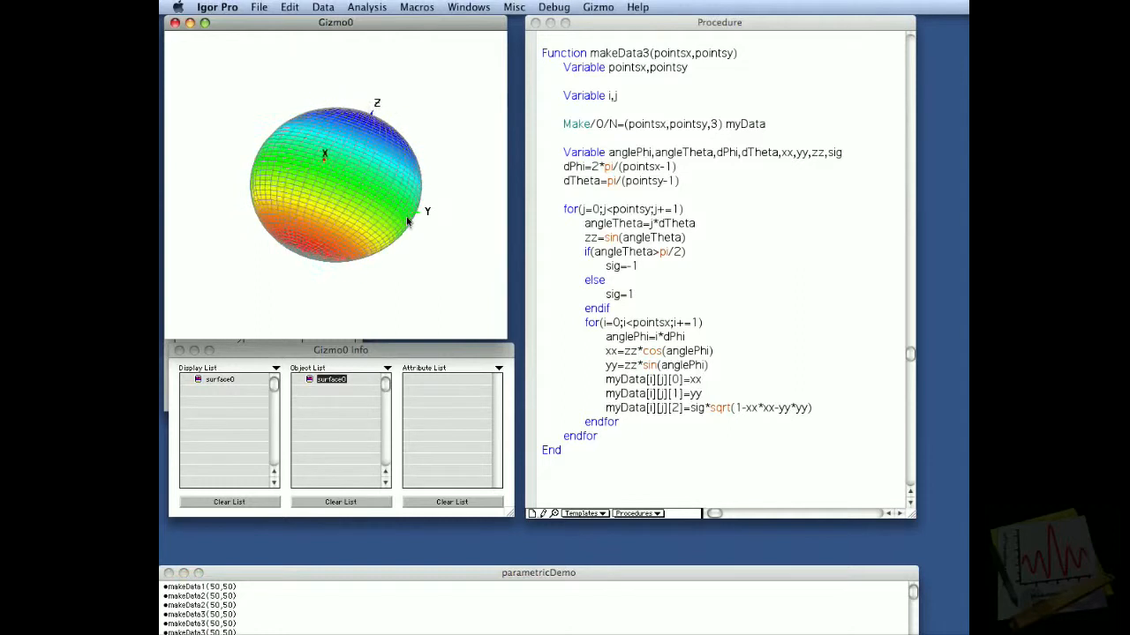